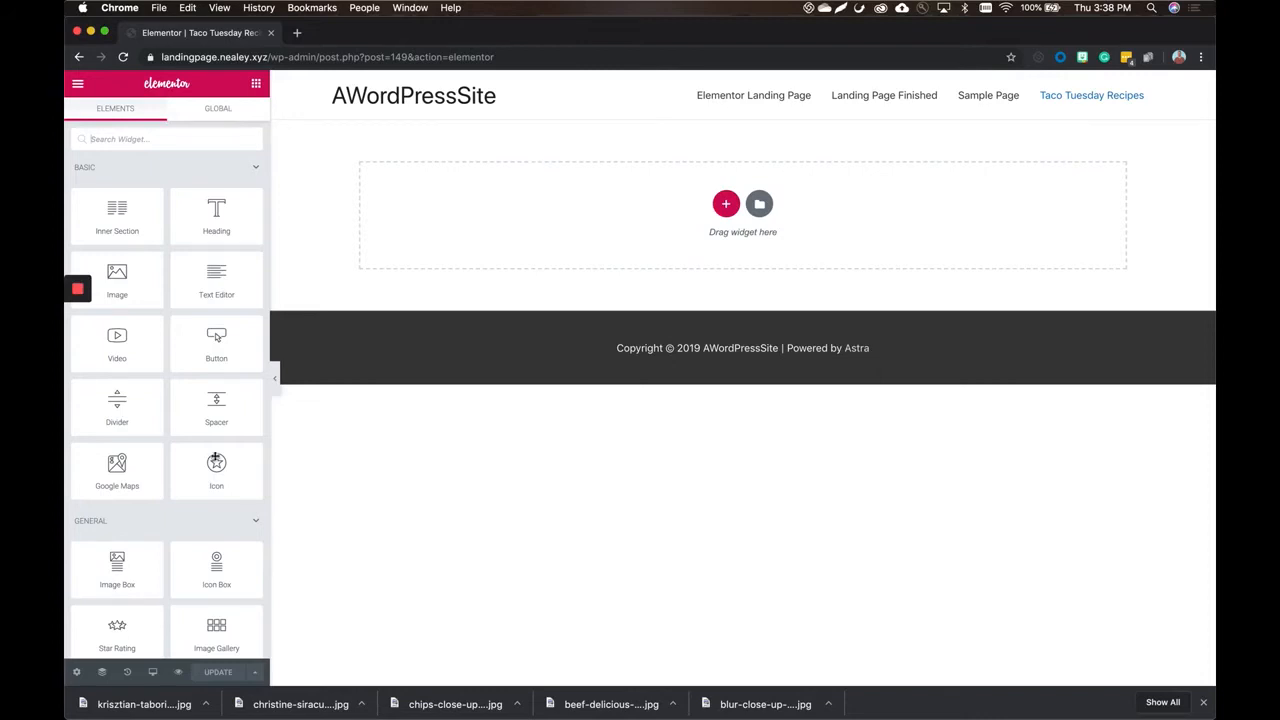
- Set the page layout of the Taco Tuesday Recipes page to Elementor Canvas
left_click(77, 674)
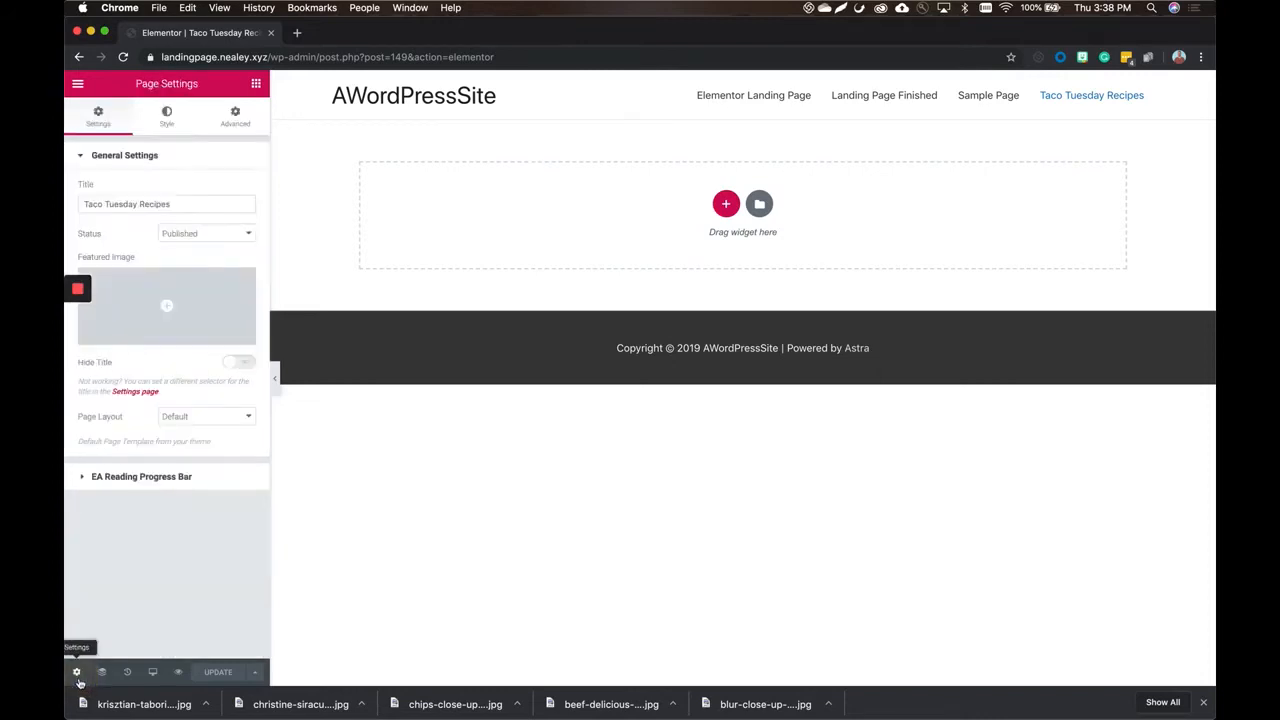
left_click(1204, 703)
left_click(192, 418)
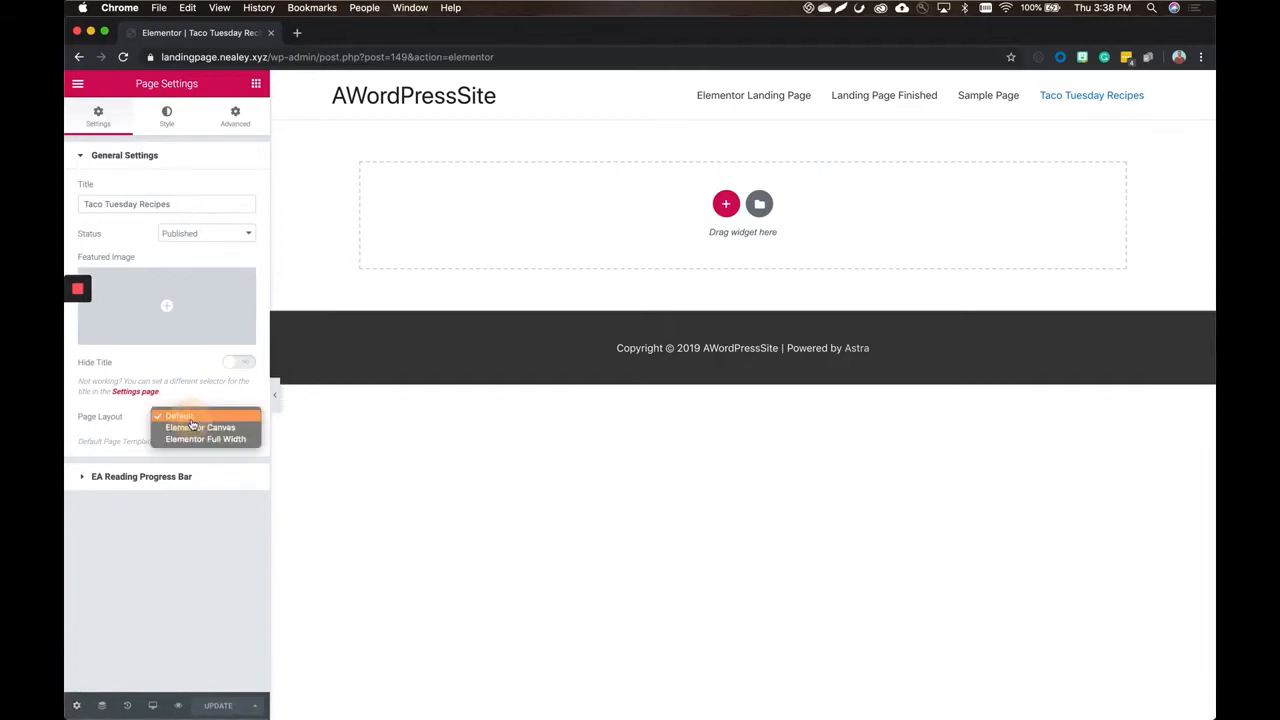
left_click(225, 428)
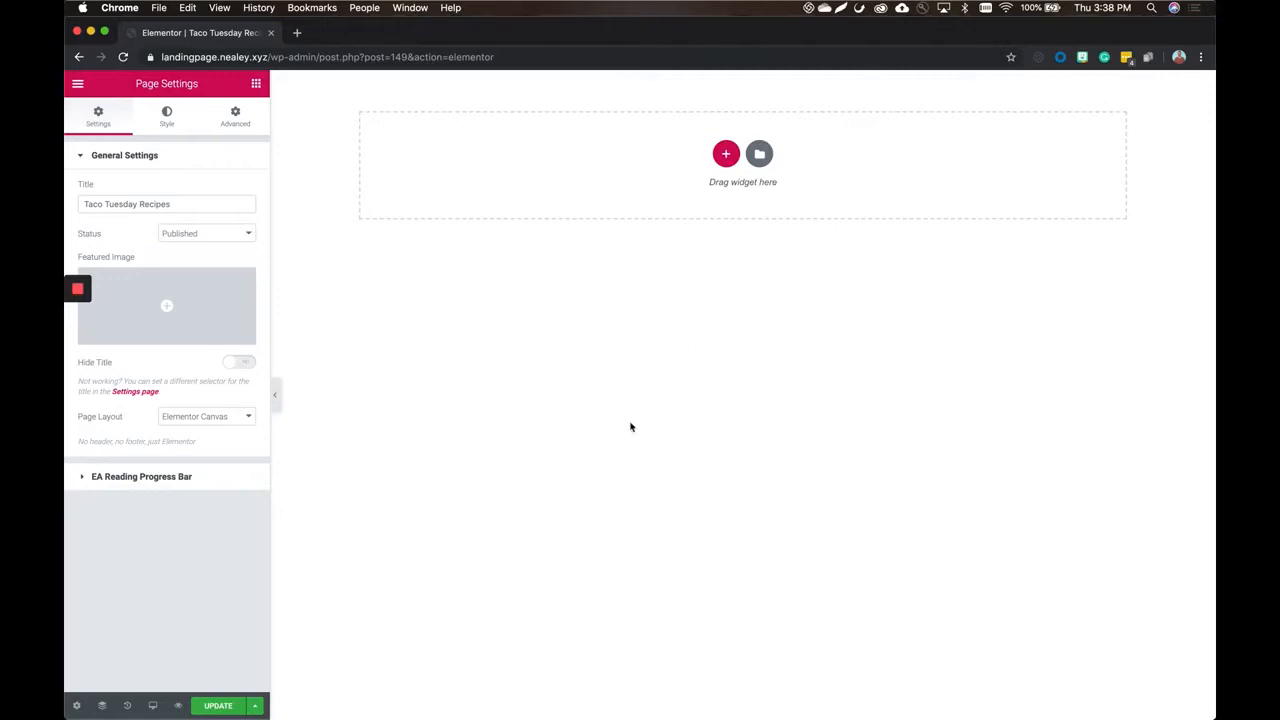
- Open the template library and filter its blocks to the Hero category
left_click(759, 154)
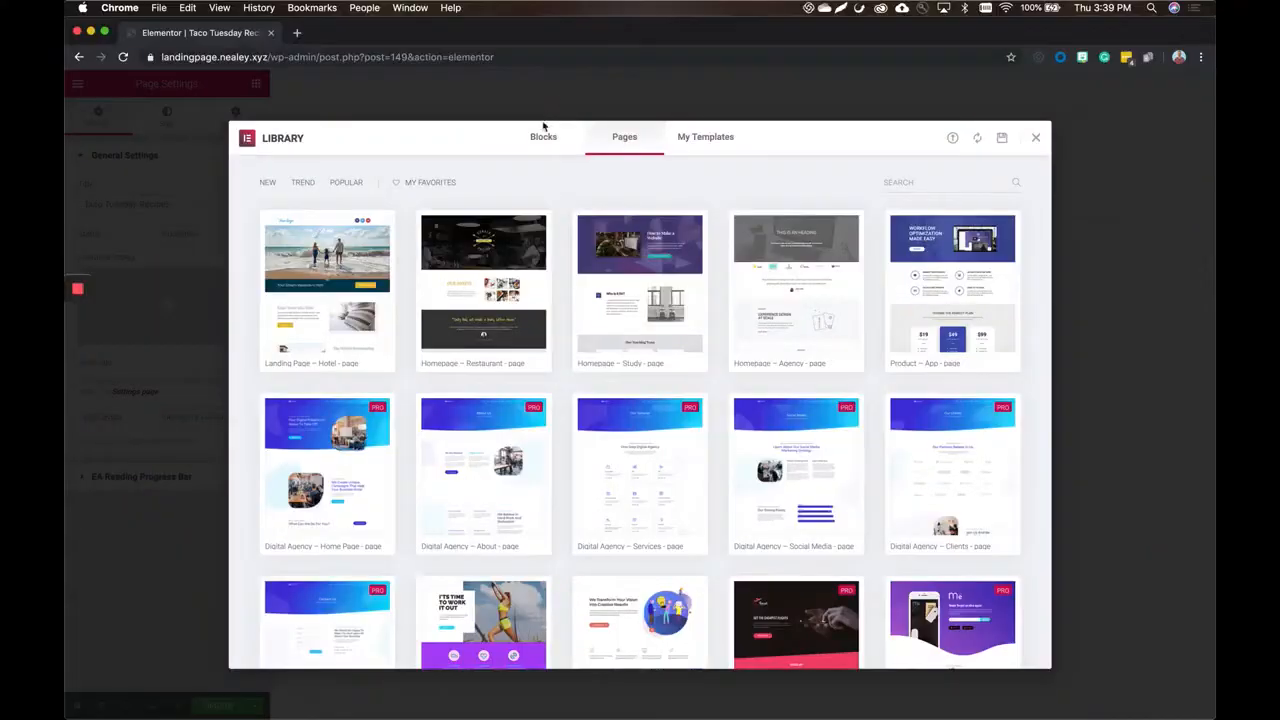
left_click(543, 135)
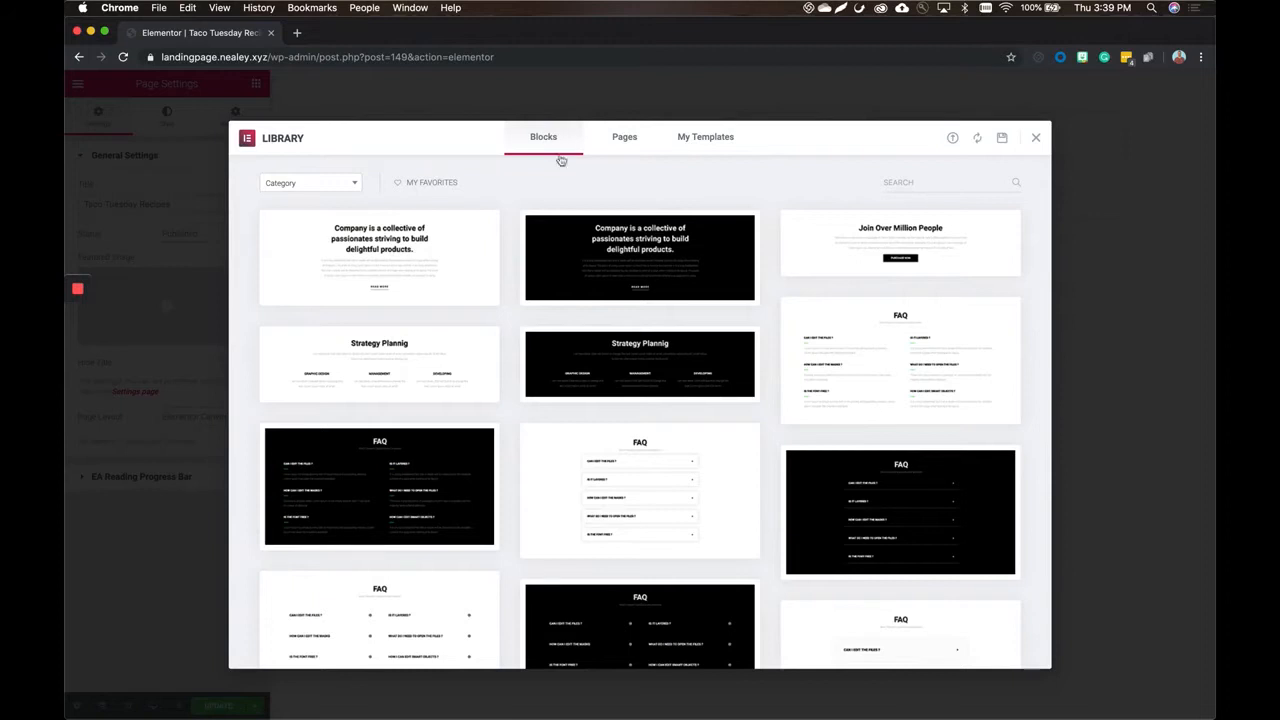
mouse_move(500, 381)
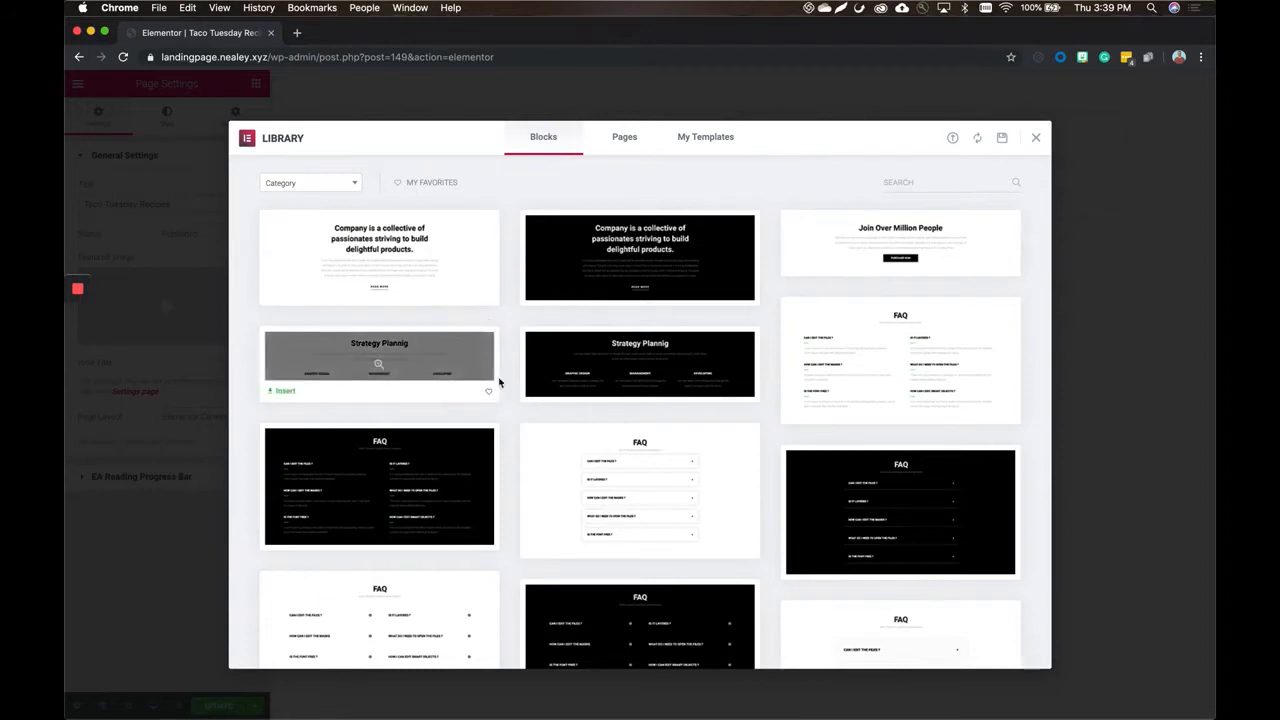
left_click(317, 183)
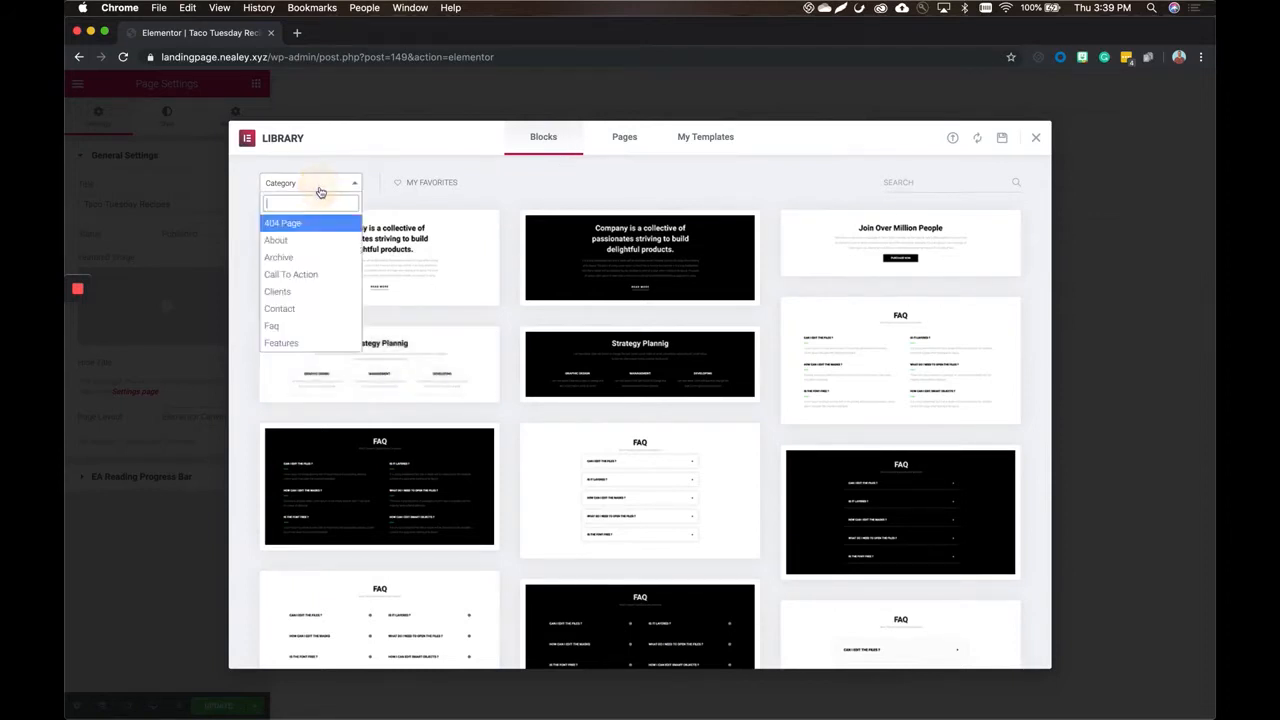
scroll(293, 311, "down", 3)
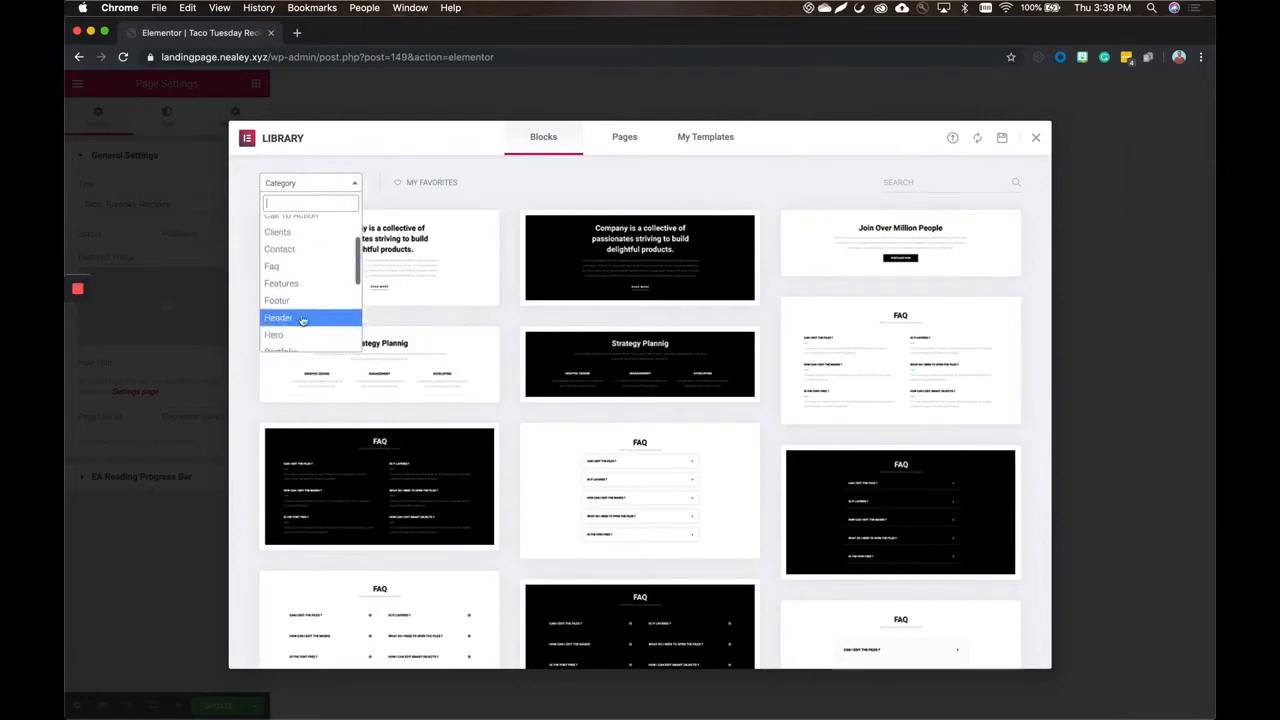
left_click(300, 332)
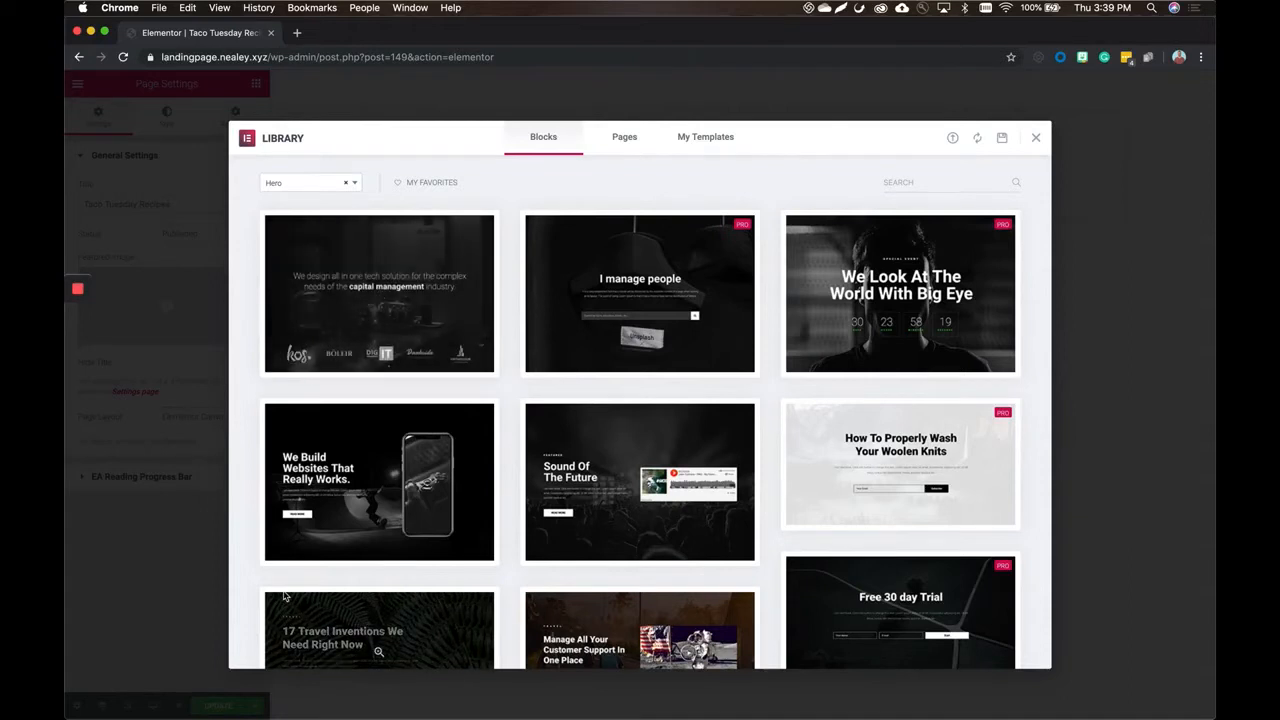
- Insert the "17 Travel Inventions We Need Right Now" hero block into the page
scroll(567, 395, "down", 5)
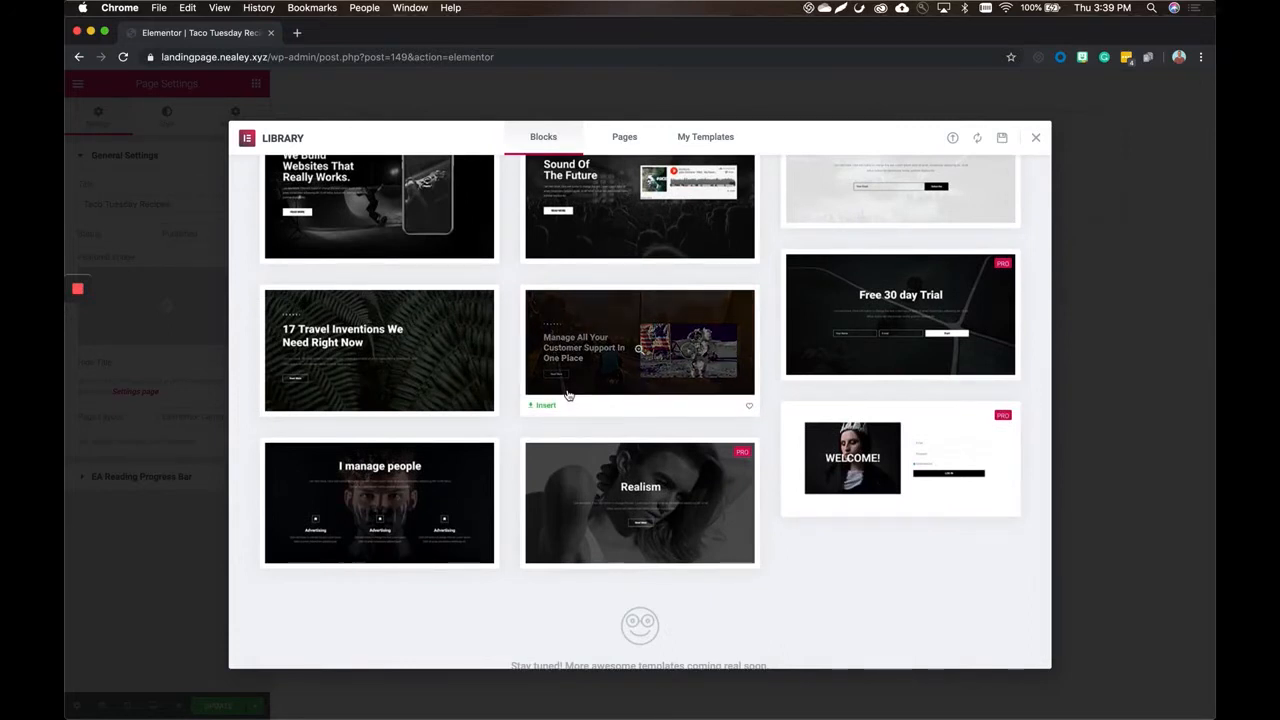
scroll(567, 395, "up", 3)
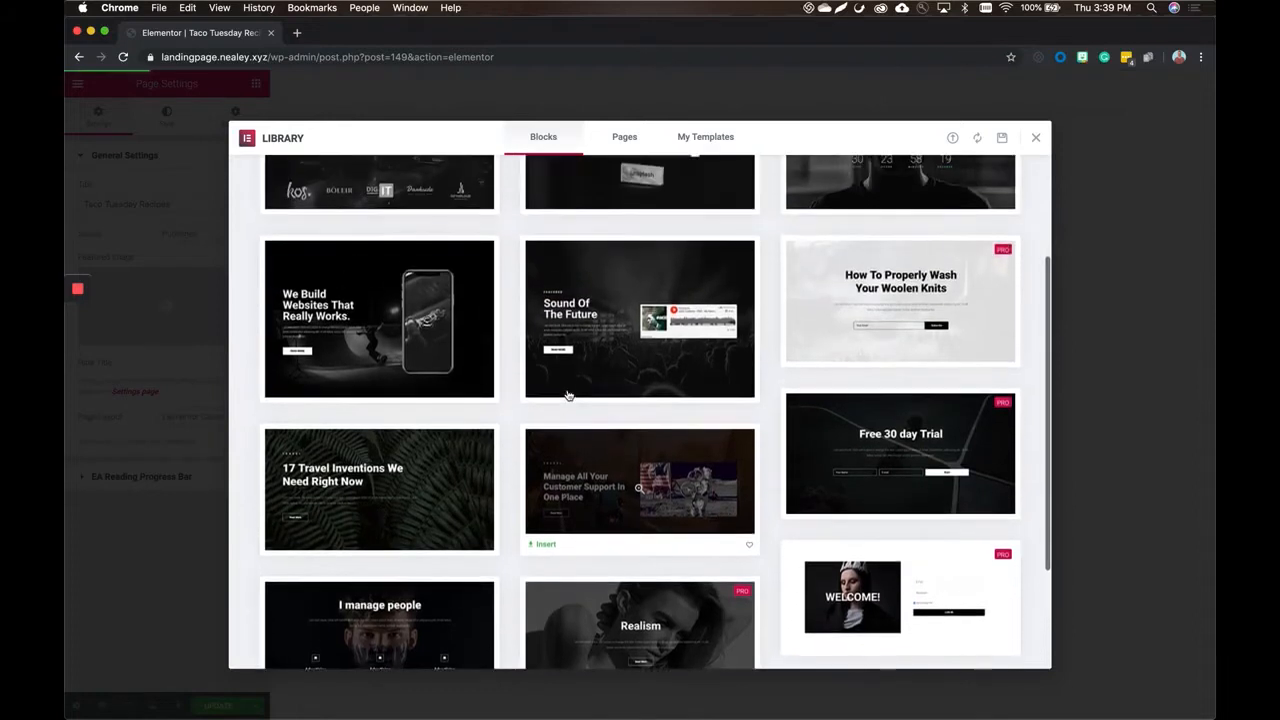
scroll(567, 395, "up", 3)
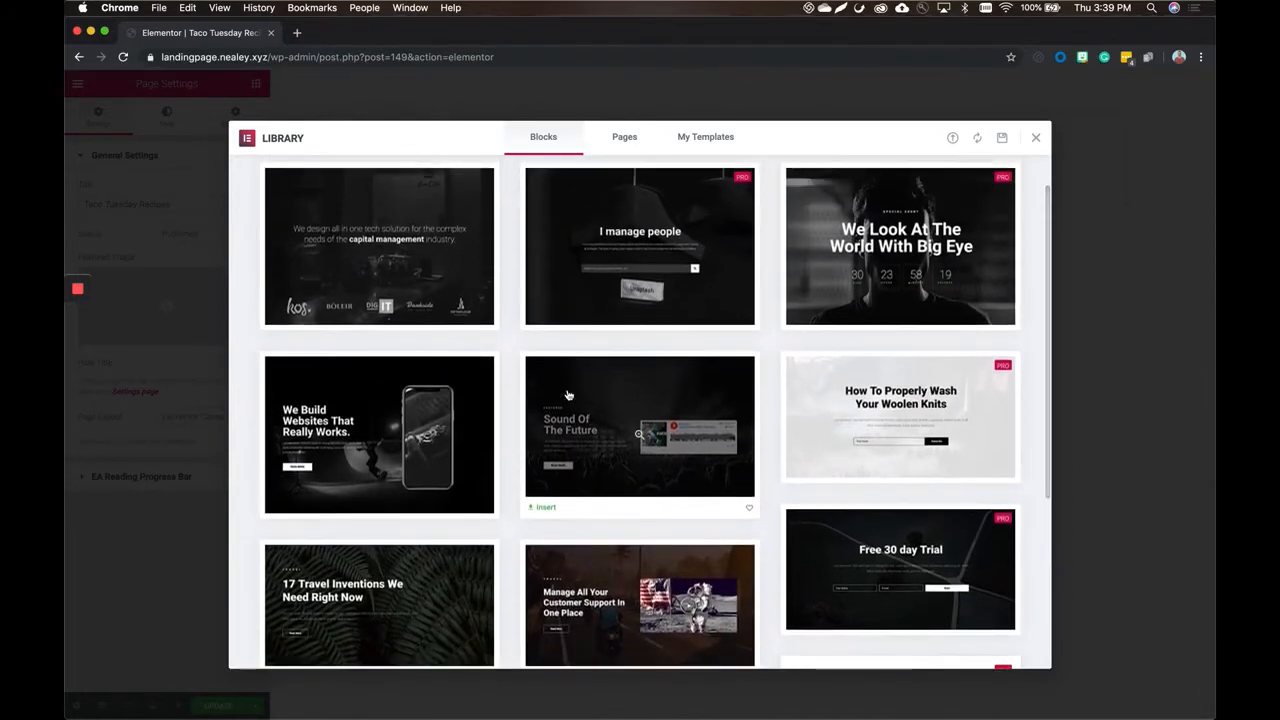
scroll(567, 395, "down", 4)
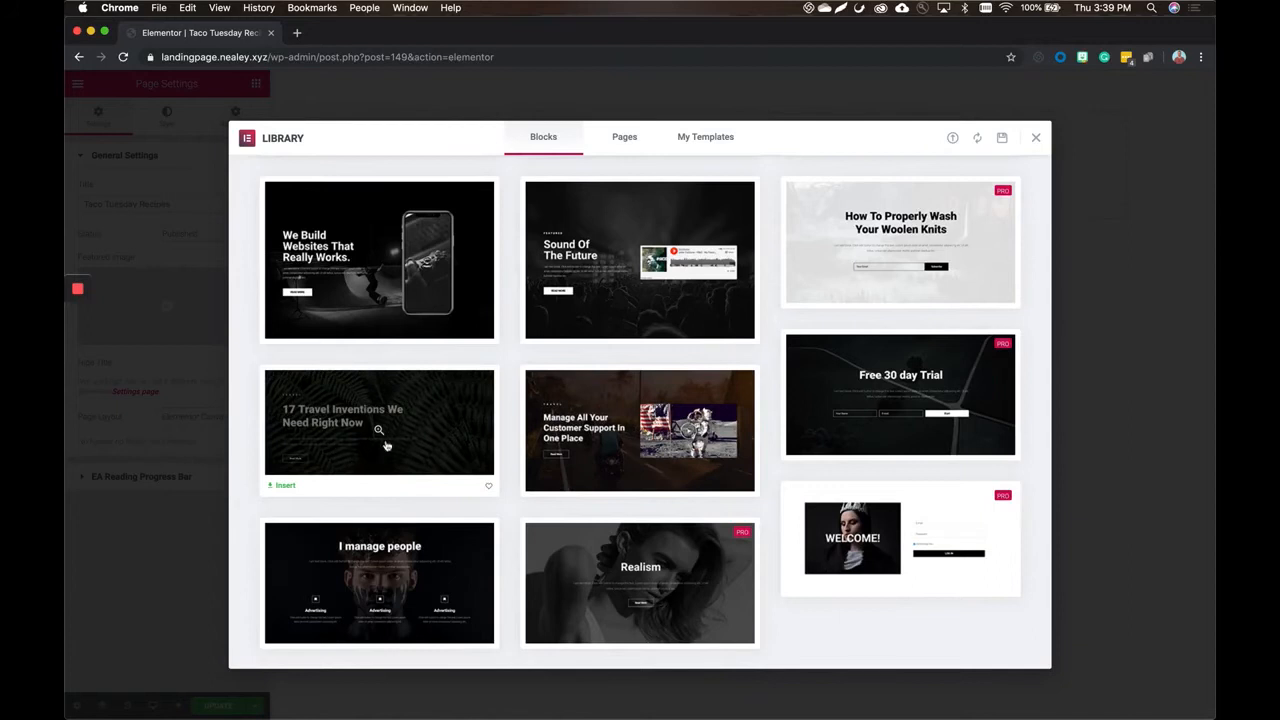
left_click(286, 487)
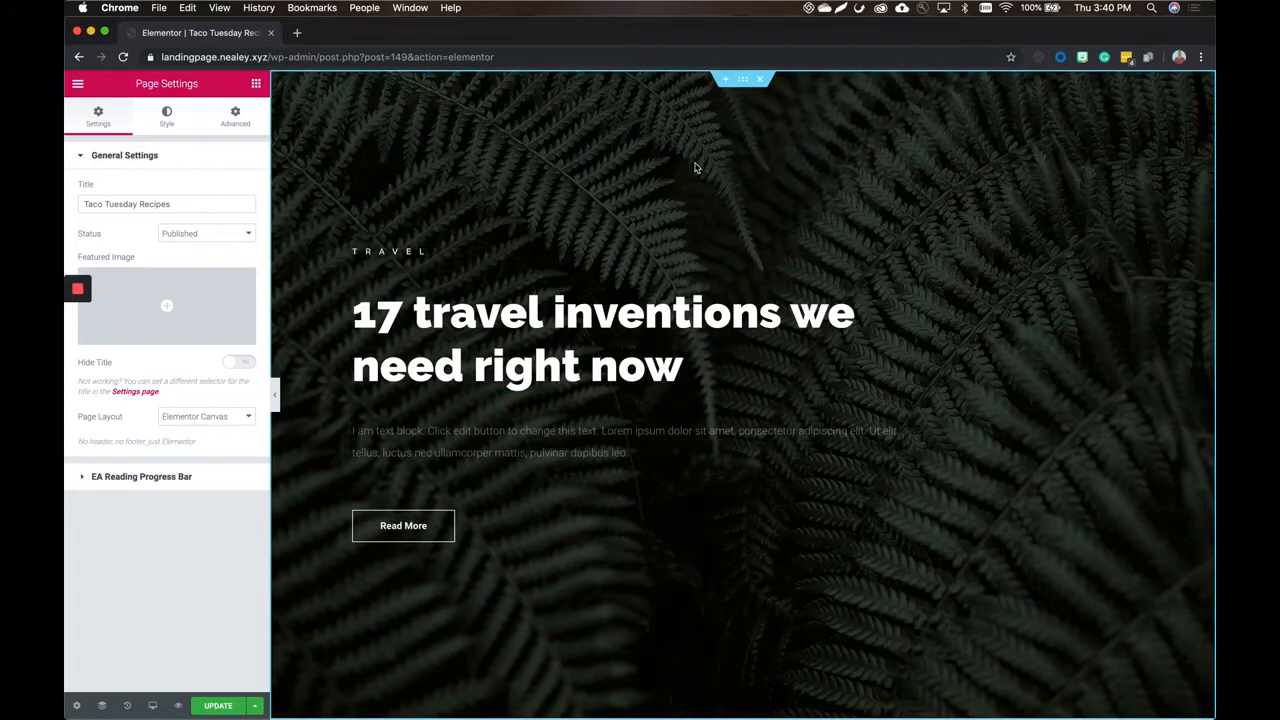
- Replace the hero section's background image with the media library photo of tacos with lime wedges on a wooden surface
left_click(744, 86)
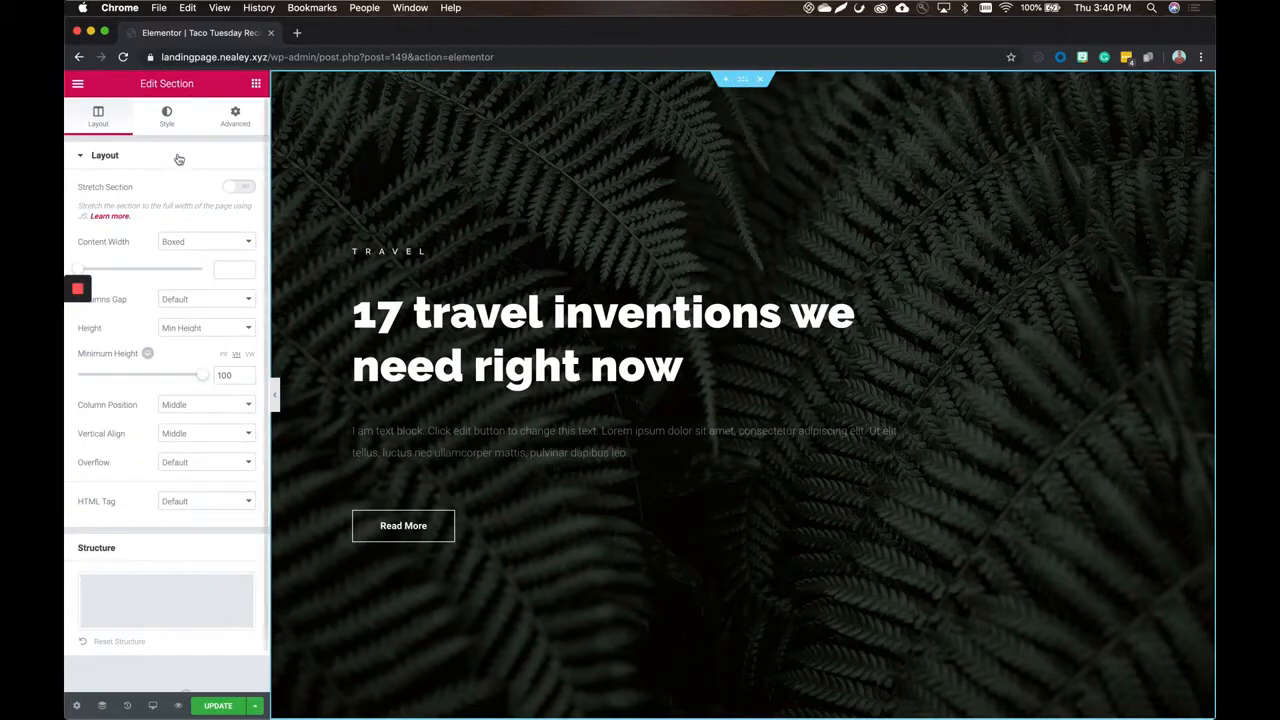
right_click(730, 112)
left_click(752, 126)
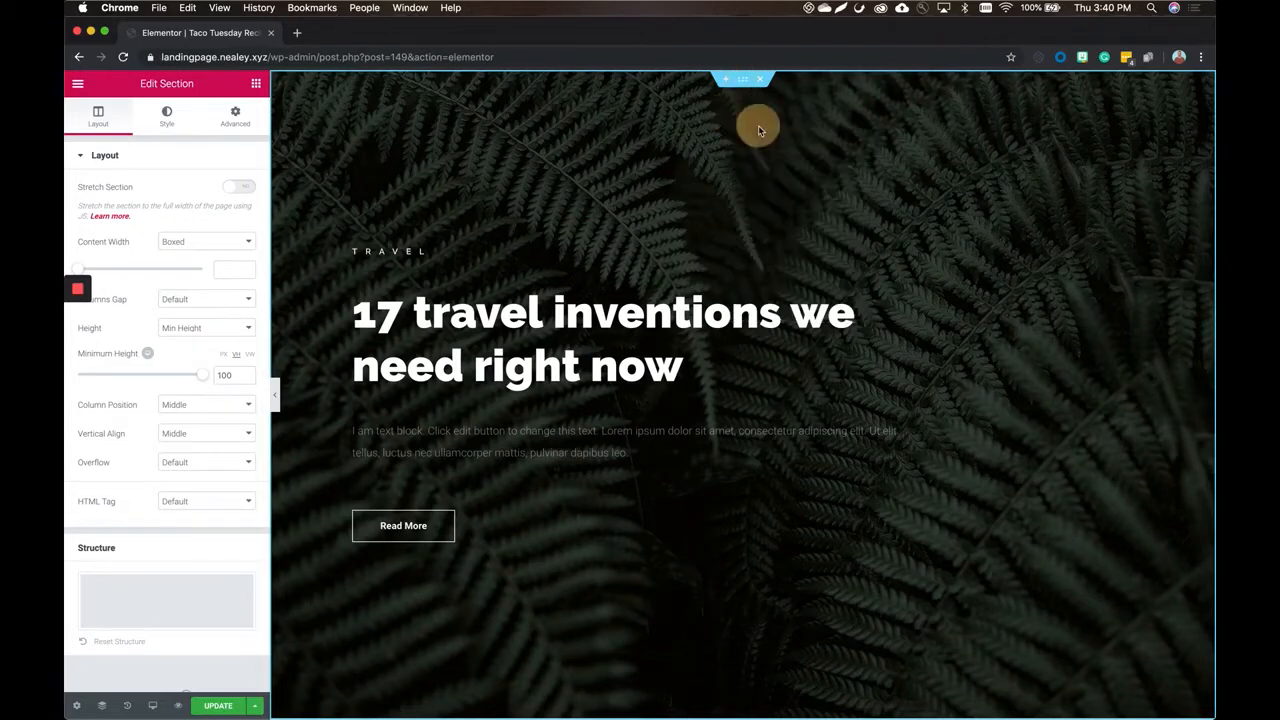
left_click(142, 125)
left_click(174, 310)
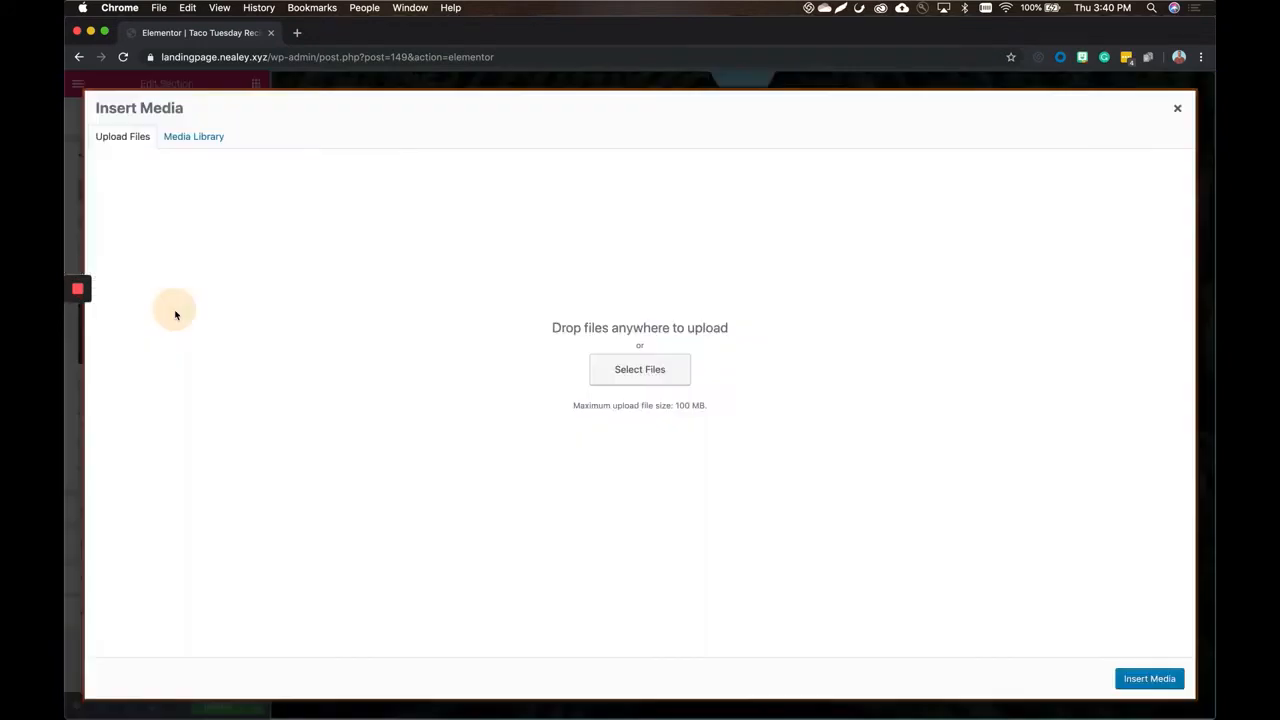
left_click(205, 136)
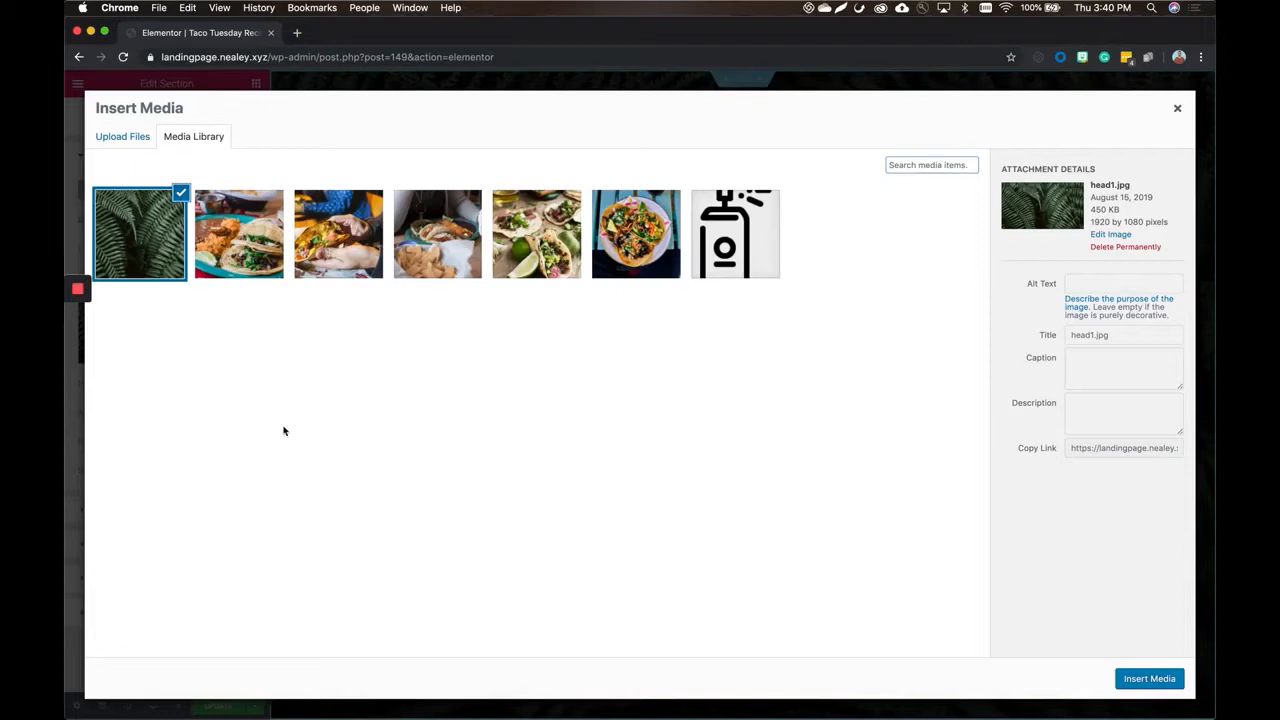
left_click(530, 257)
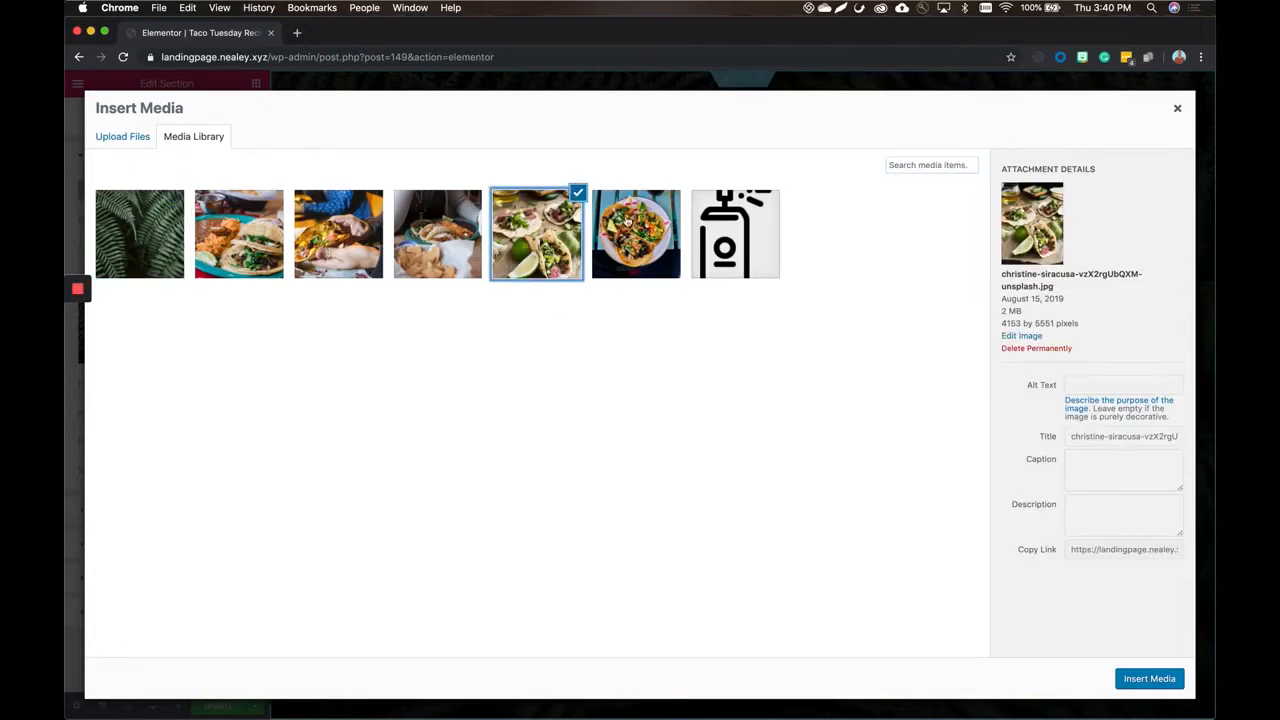
left_click(1158, 684)
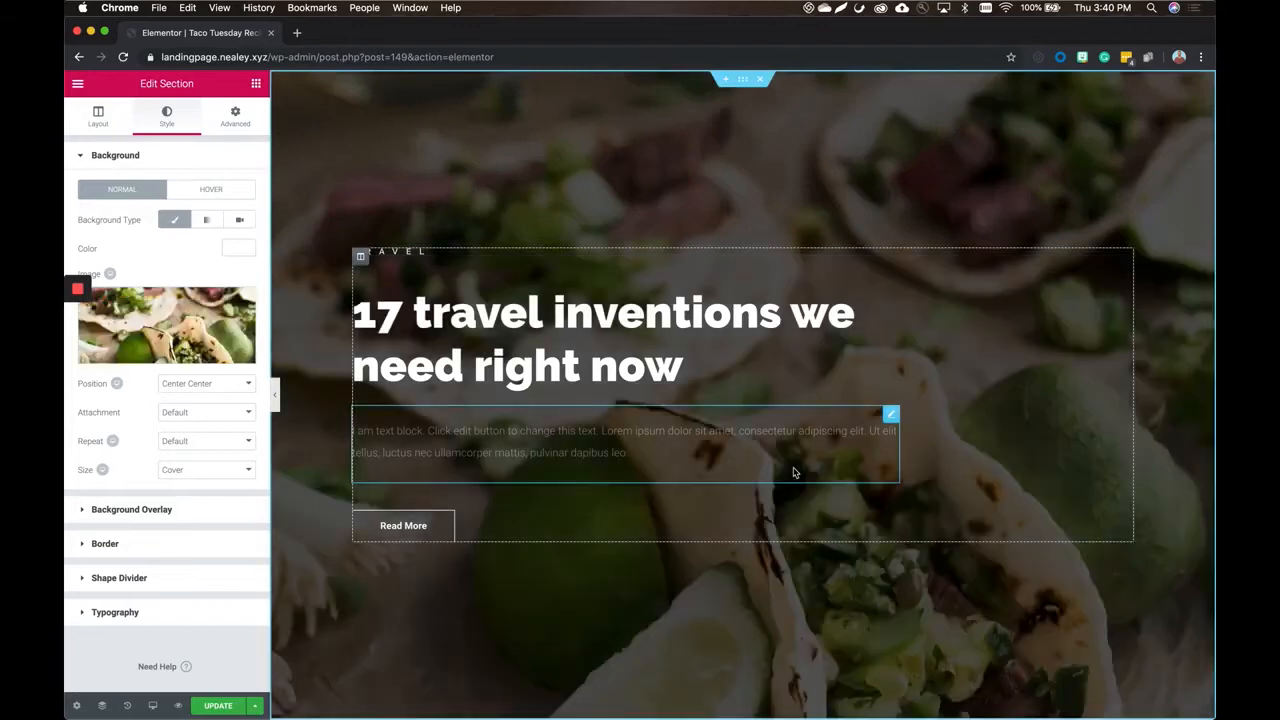
- Set the hero background image's attachment to Fixed and check how it scrolls
scroll(793, 472, "down", 4)
scroll(793, 472, "up", 4)
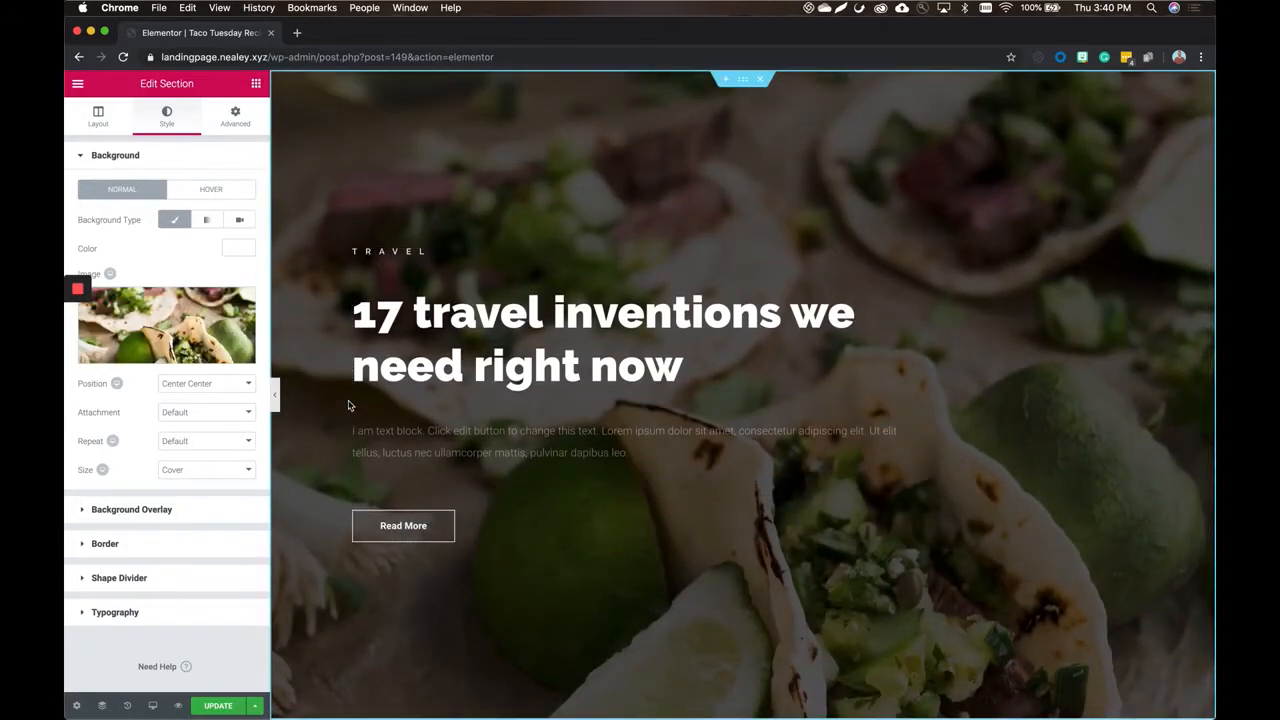
left_click(202, 411)
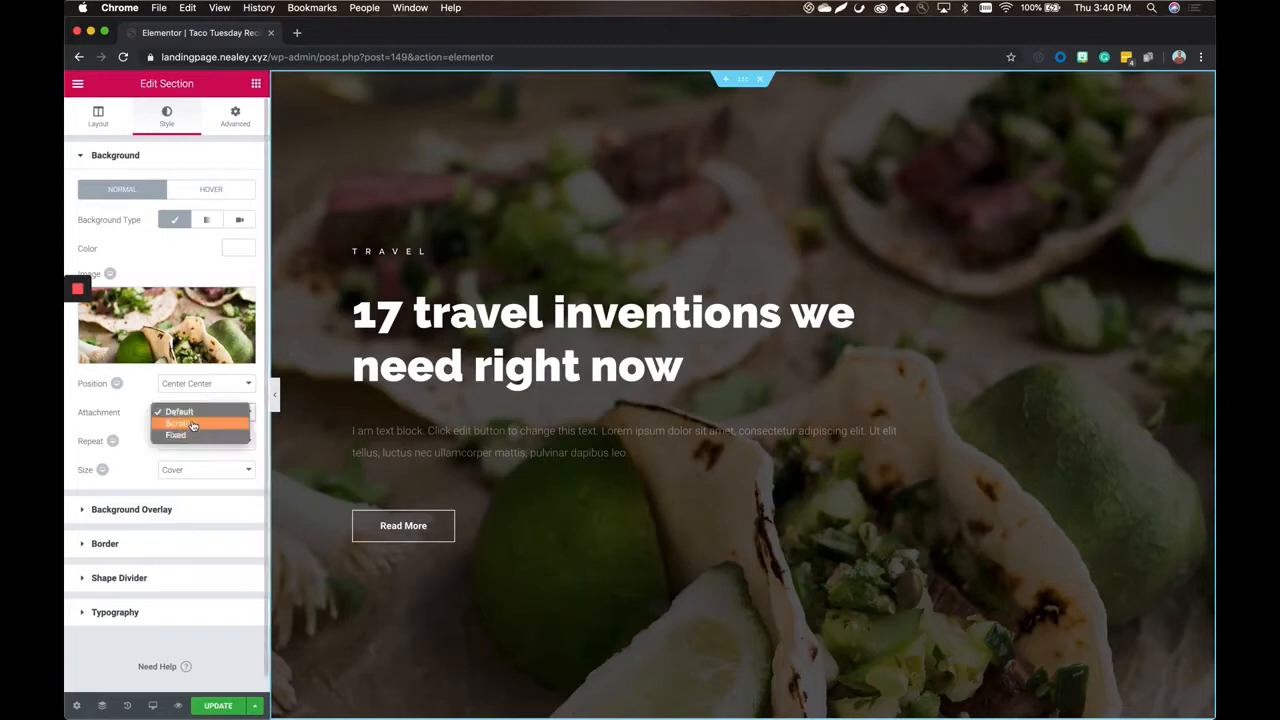
left_click(180, 435)
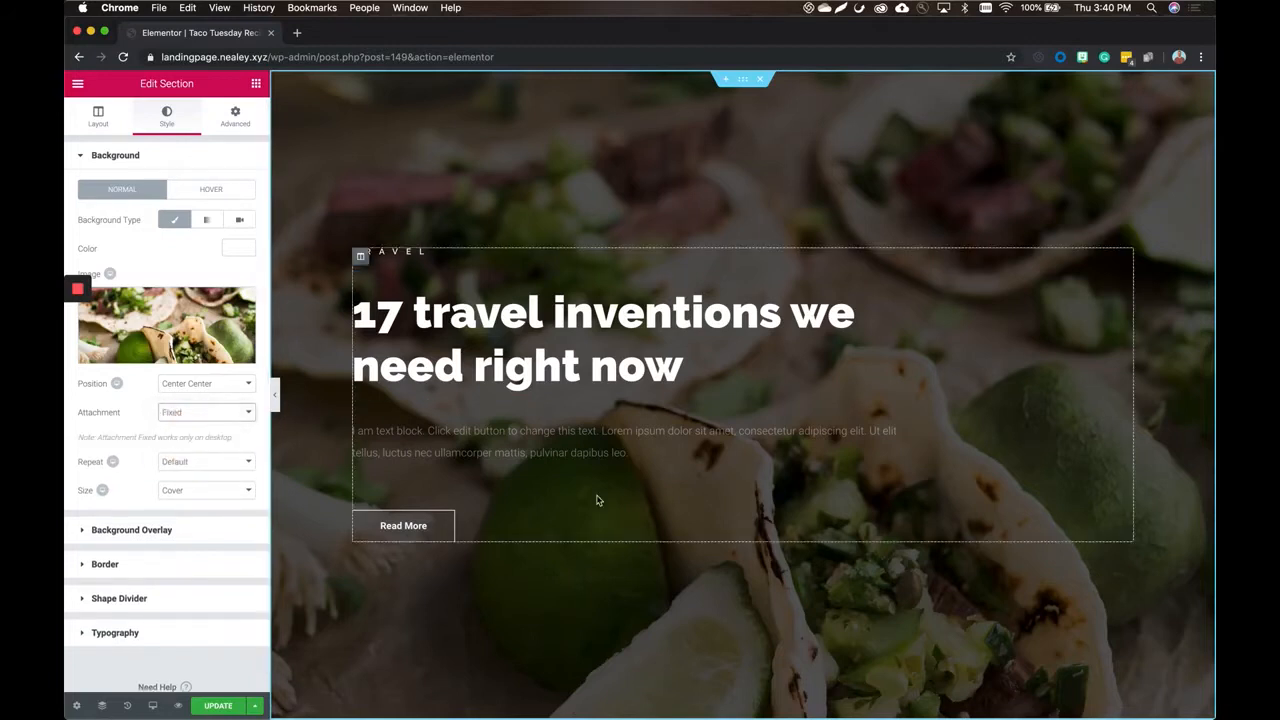
scroll(597, 500, "down", 5)
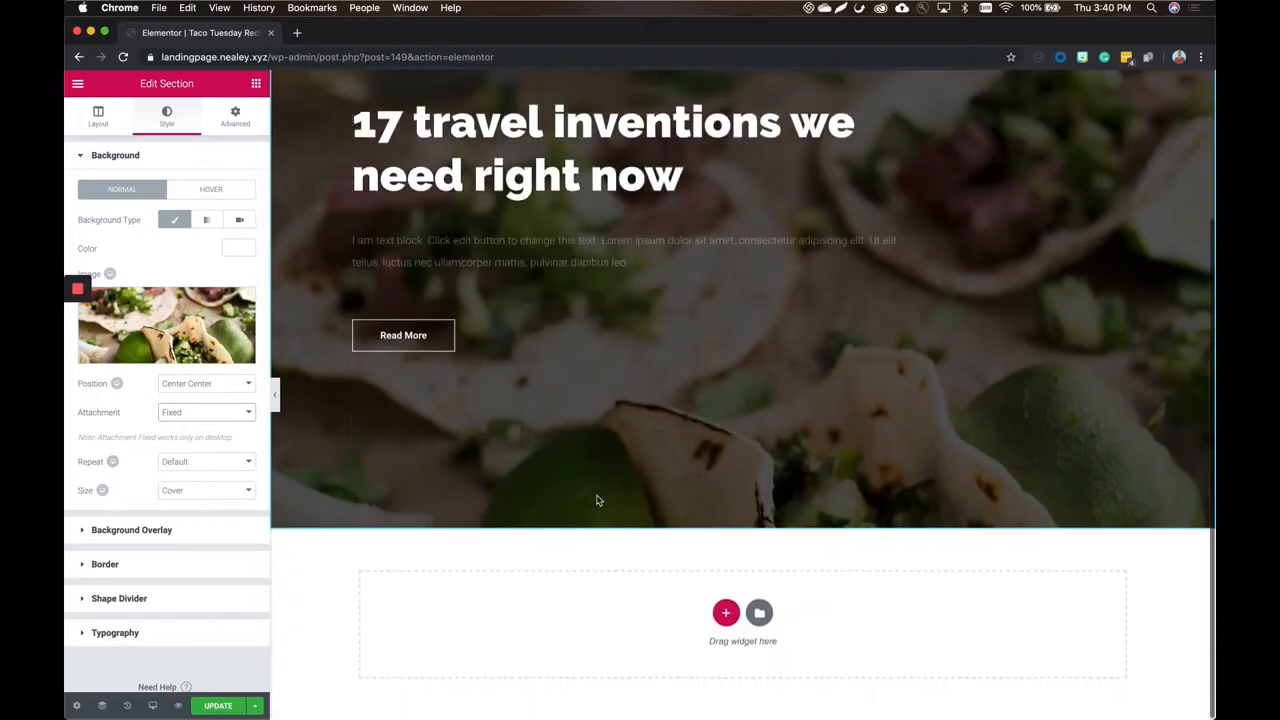
scroll(597, 500, "up", 5)
- Set the hero background image's position to Bottom Center and check it while scrolling the page
left_click(206, 383)
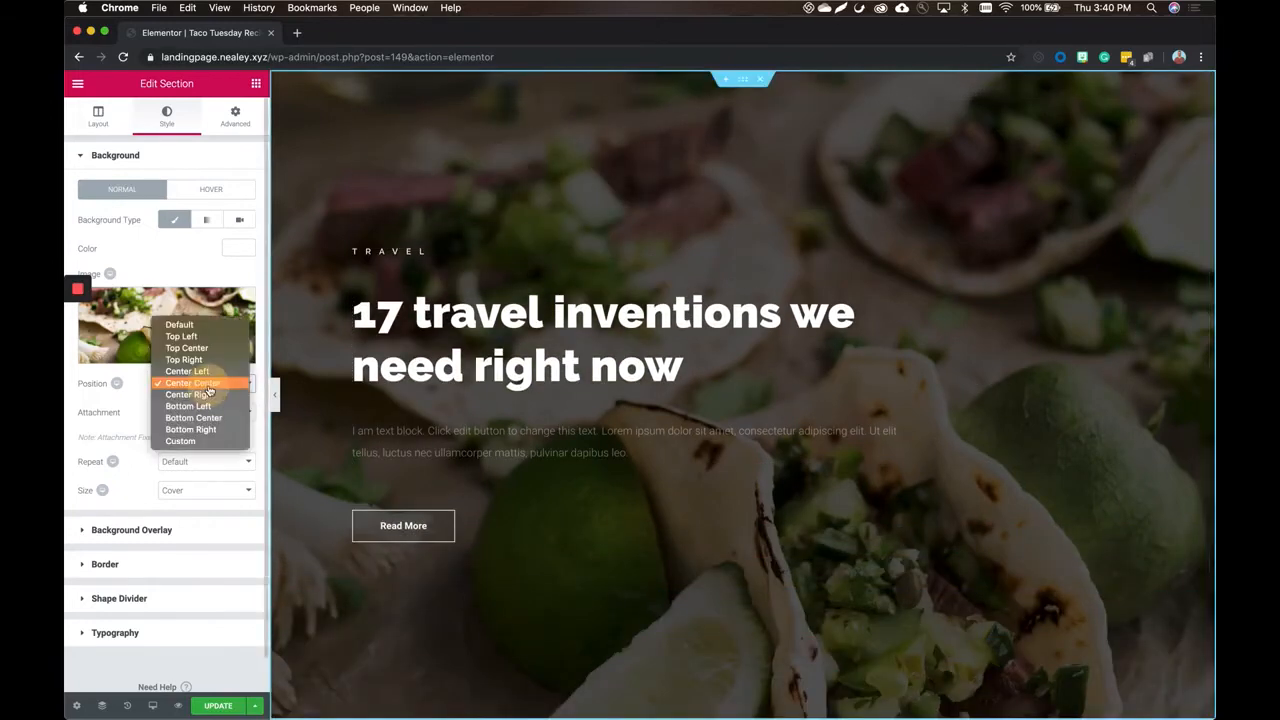
left_click(214, 418)
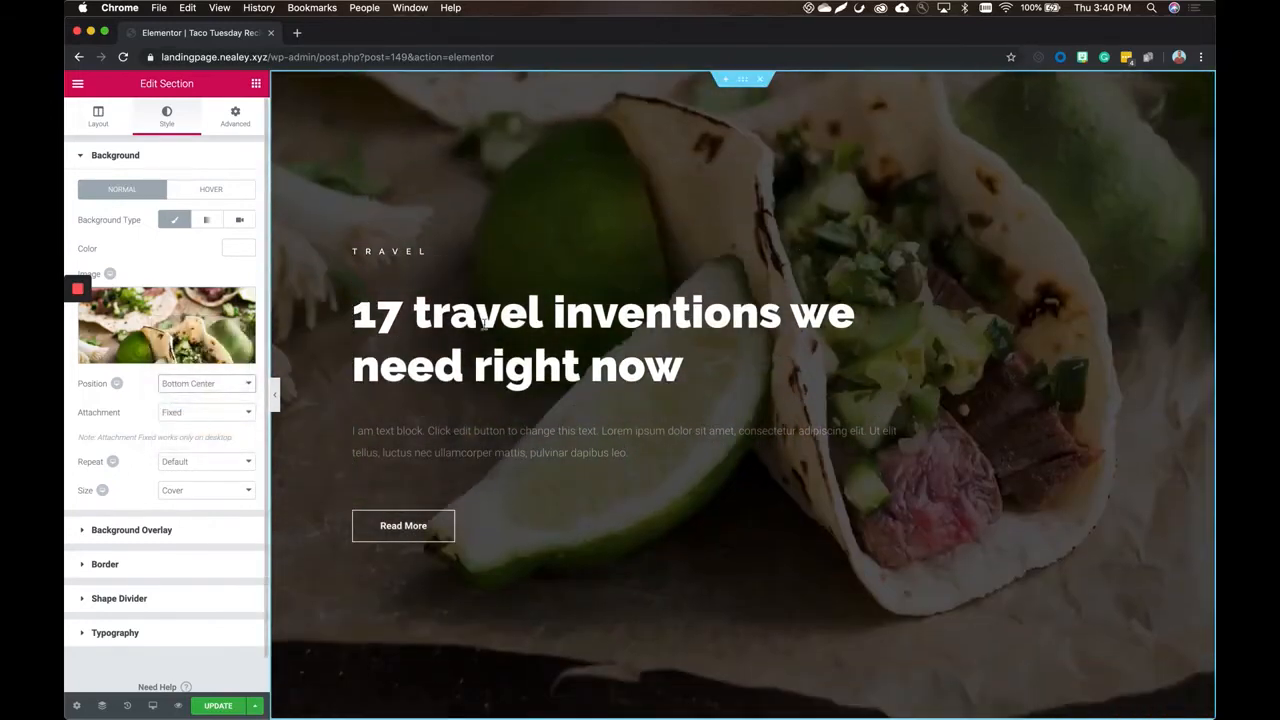
scroll(616, 449, "down", 6)
scroll(616, 449, "up", 6)
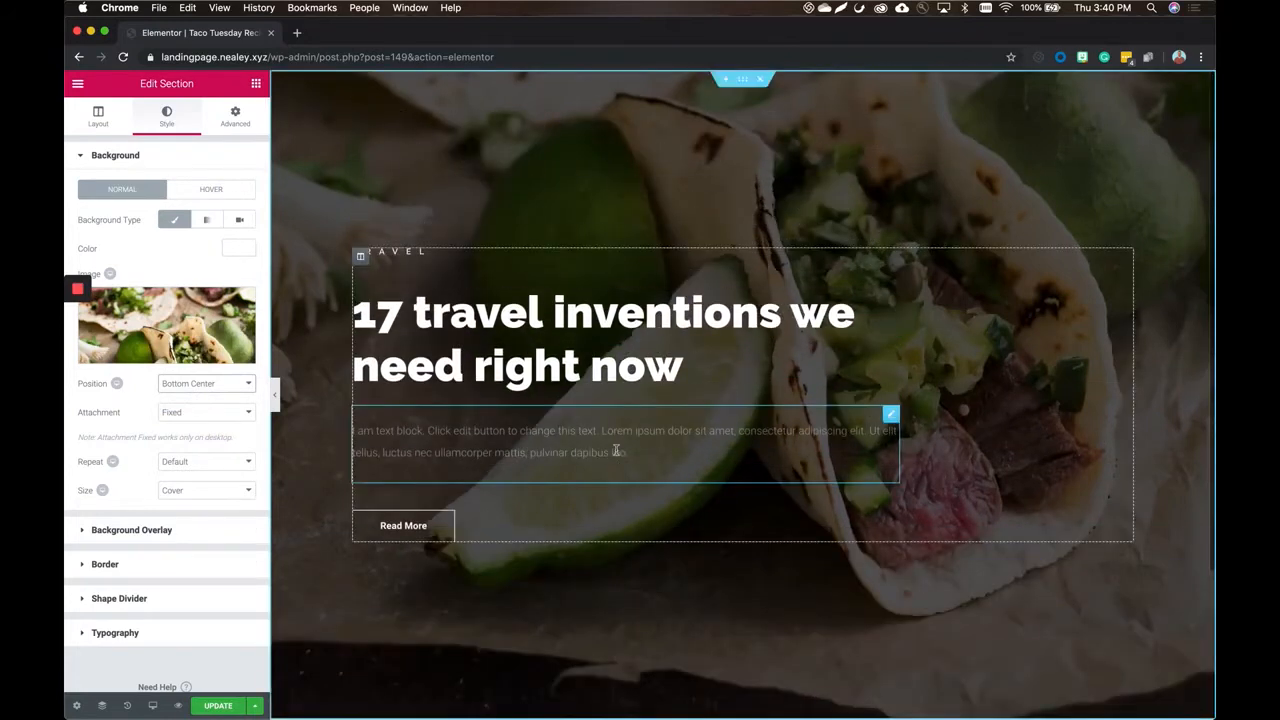
- Replace the main hero heading's text with "Taco Recipes to make your Tuesday better"
double_click(616, 334)
left_click(616, 334)
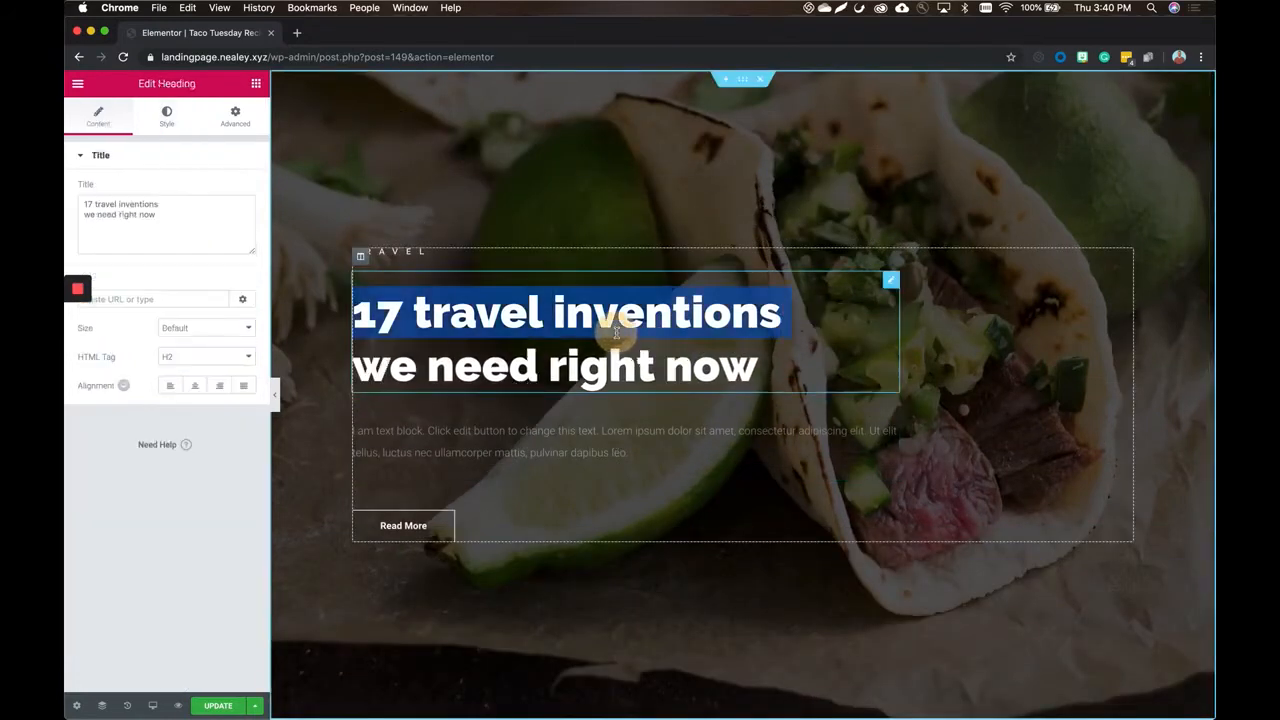
double_click(712, 366)
left_click(712, 366)
left_click(790, 368)
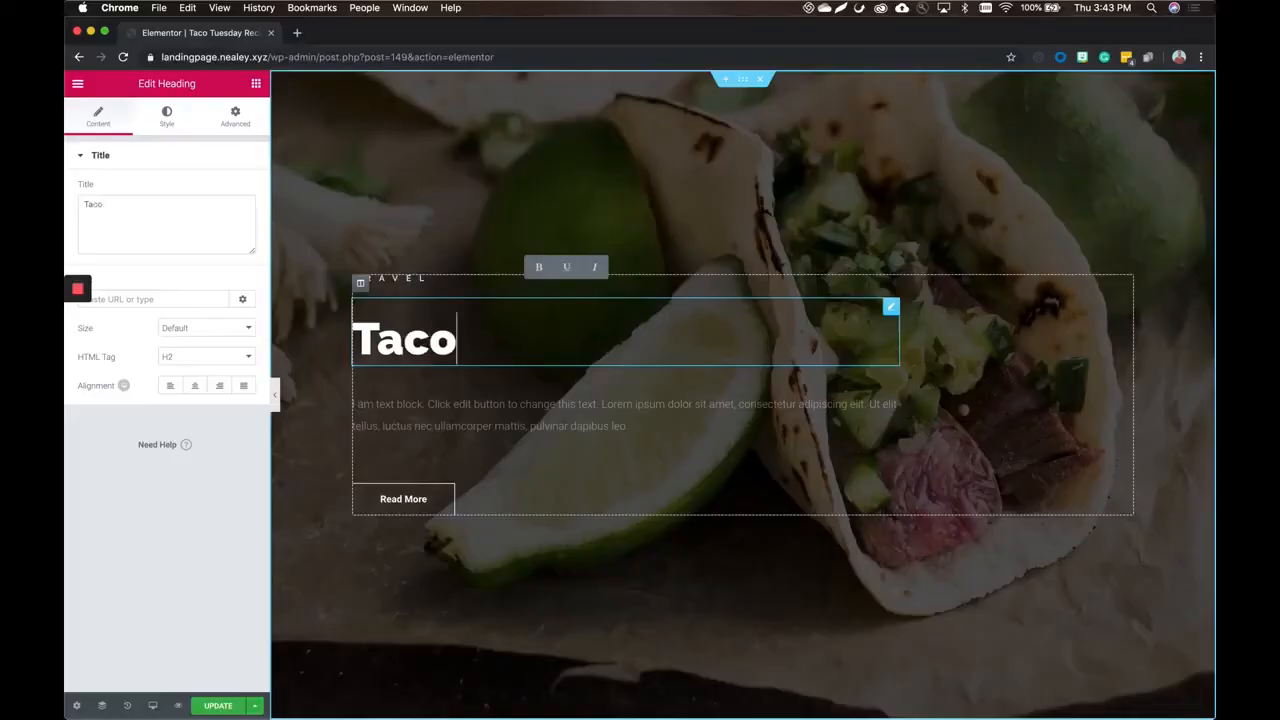
type("r")
key("BackSpace")
type("Res")
key("BackSpace")
type("cipes ")
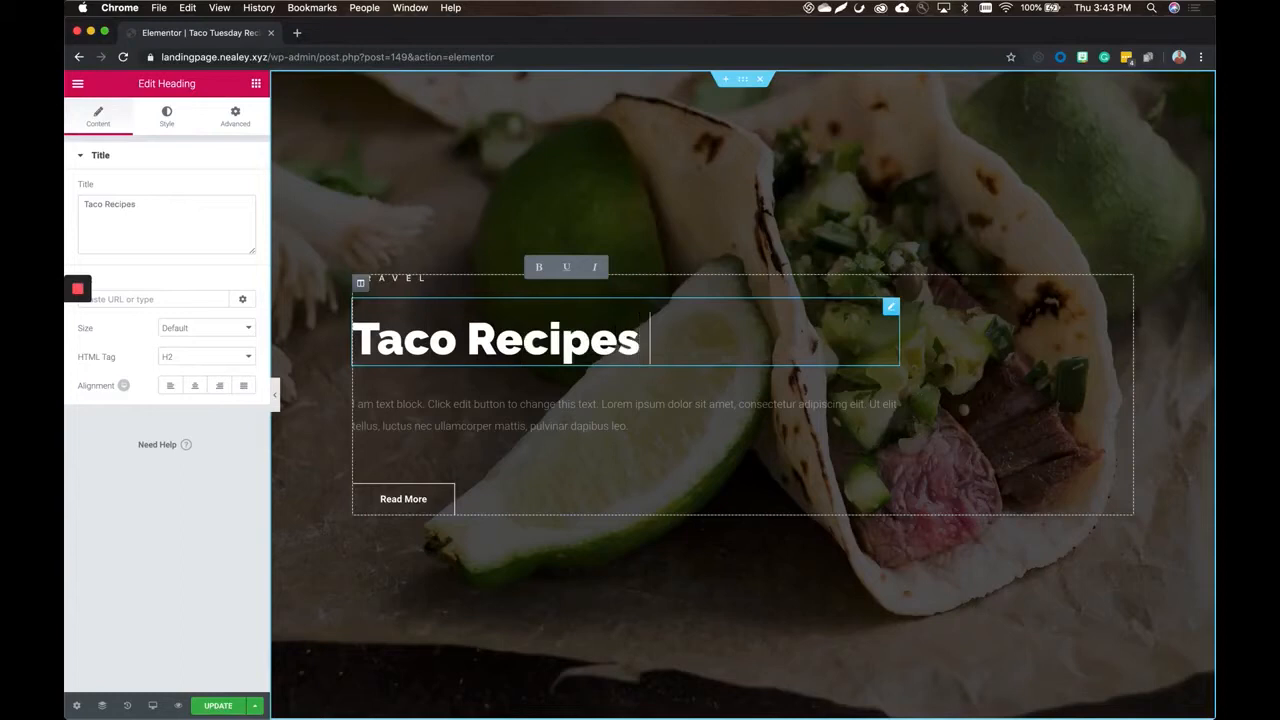
type("to make your Tue")
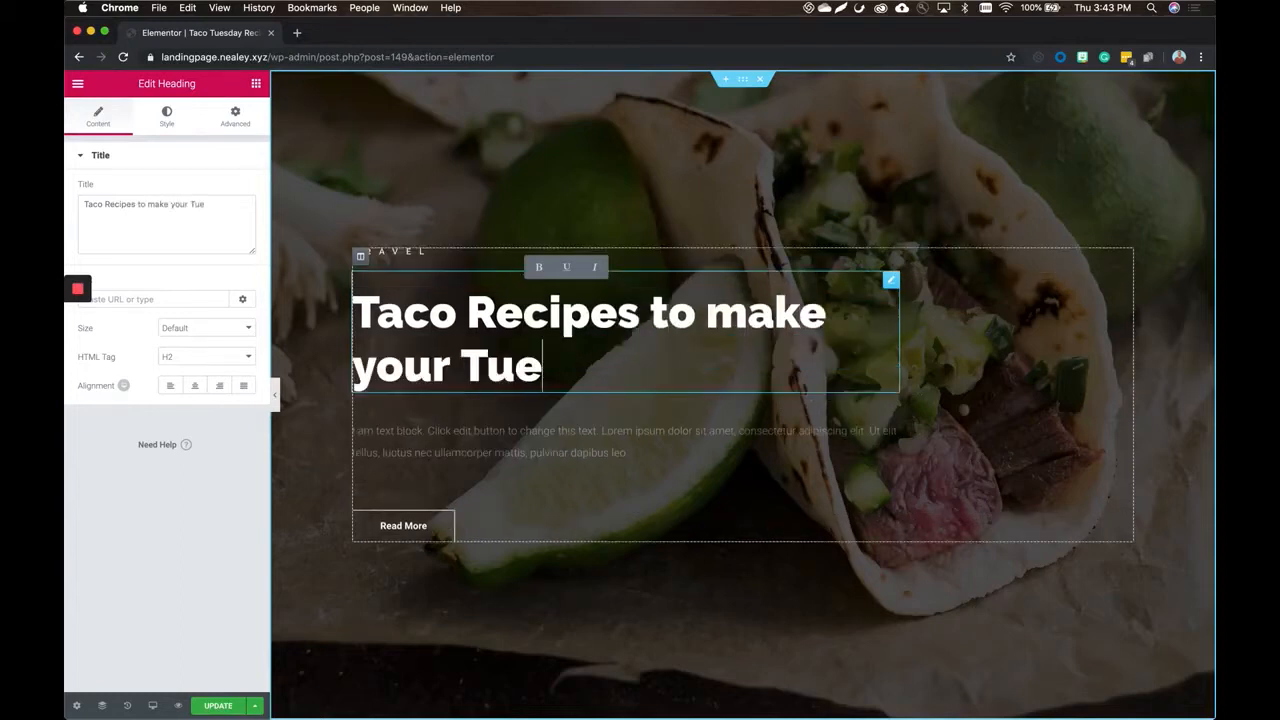
type("sday better")
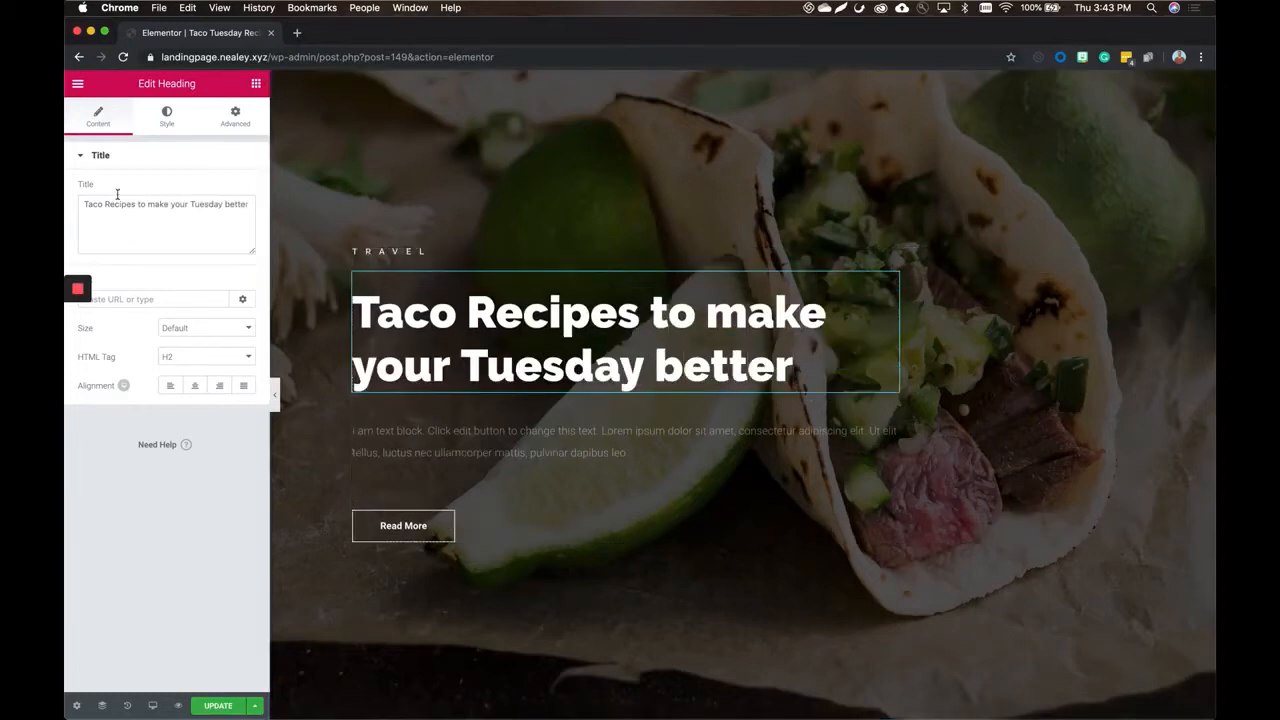
- Delete the small "Travel" heading above the main hero title
left_click(431, 251)
right_click(431, 250)
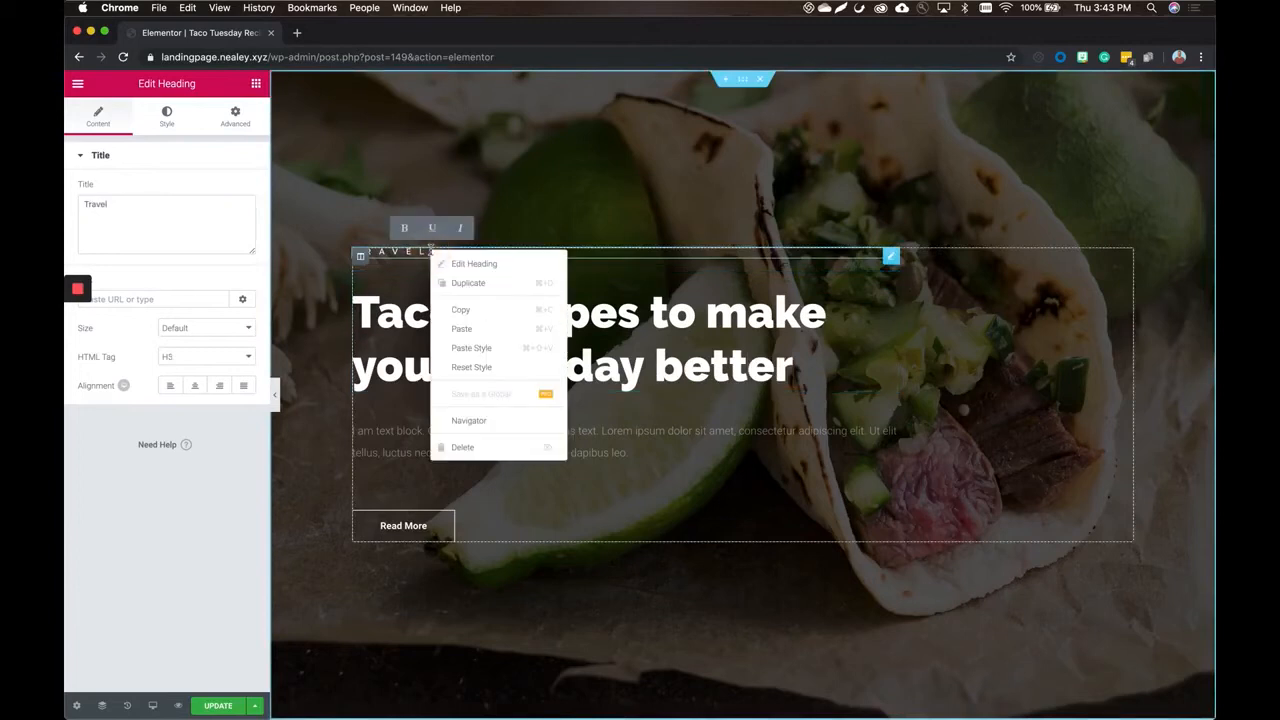
left_click(529, 446)
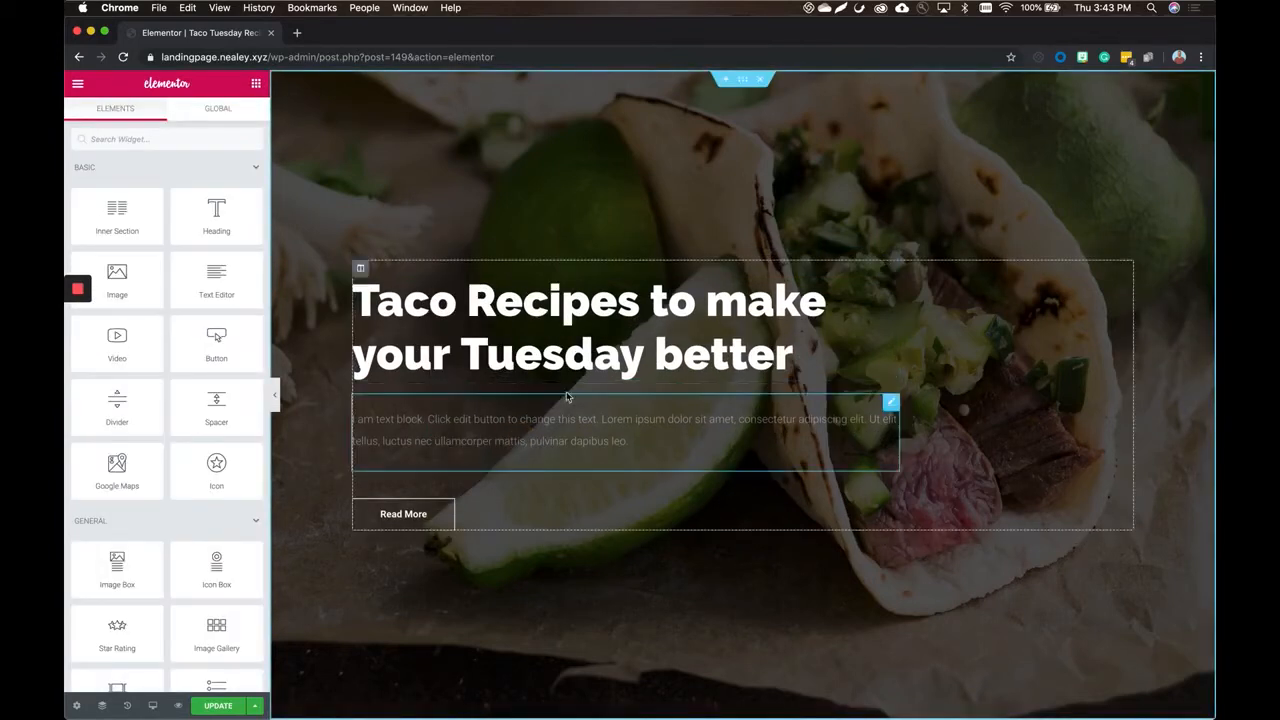
left_click(462, 425)
left_click_drag(628, 441, 306, 417)
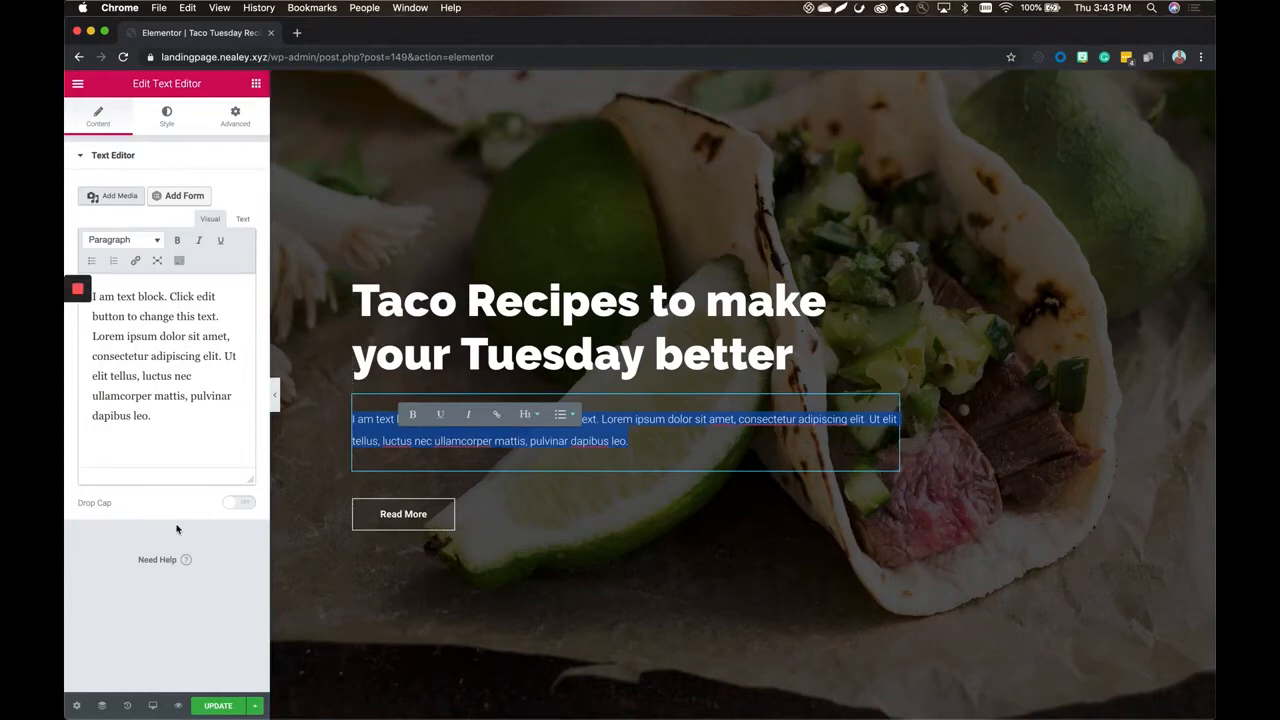
- Replace the hero button's "Read More" text with "Download The Book Now"
left_click(564, 514)
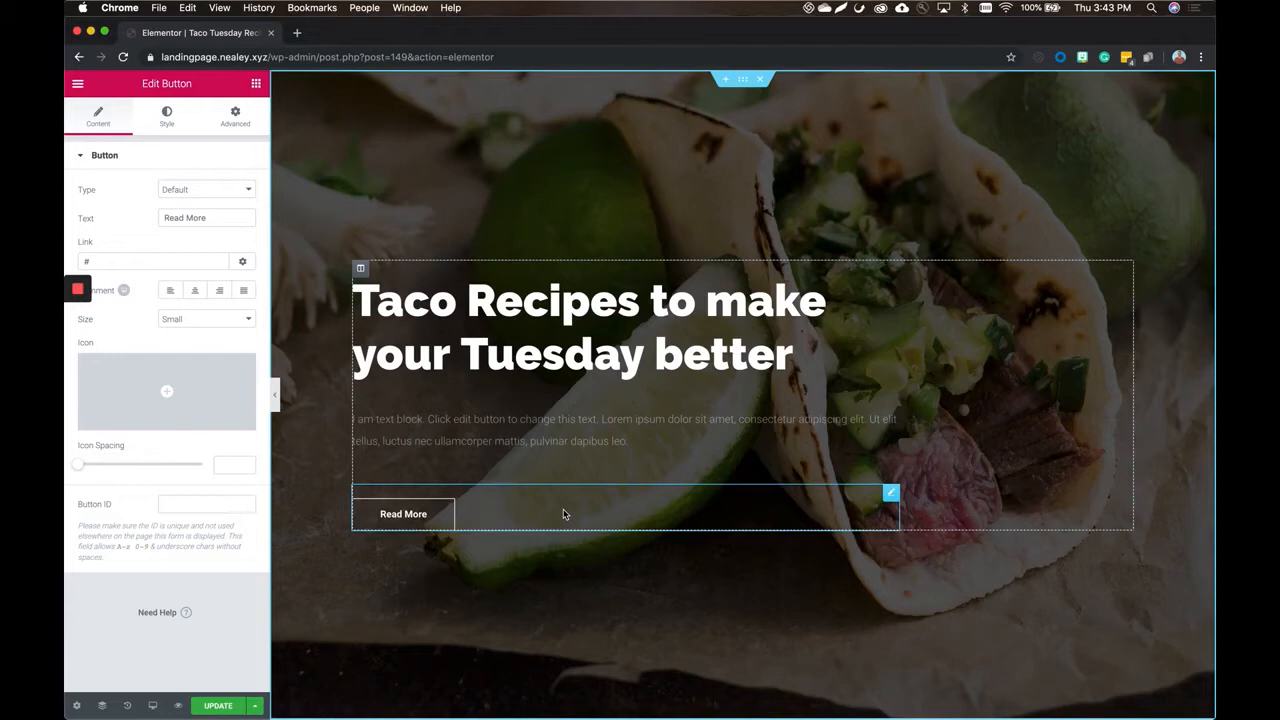
left_click(495, 518)
triple_click(226, 216)
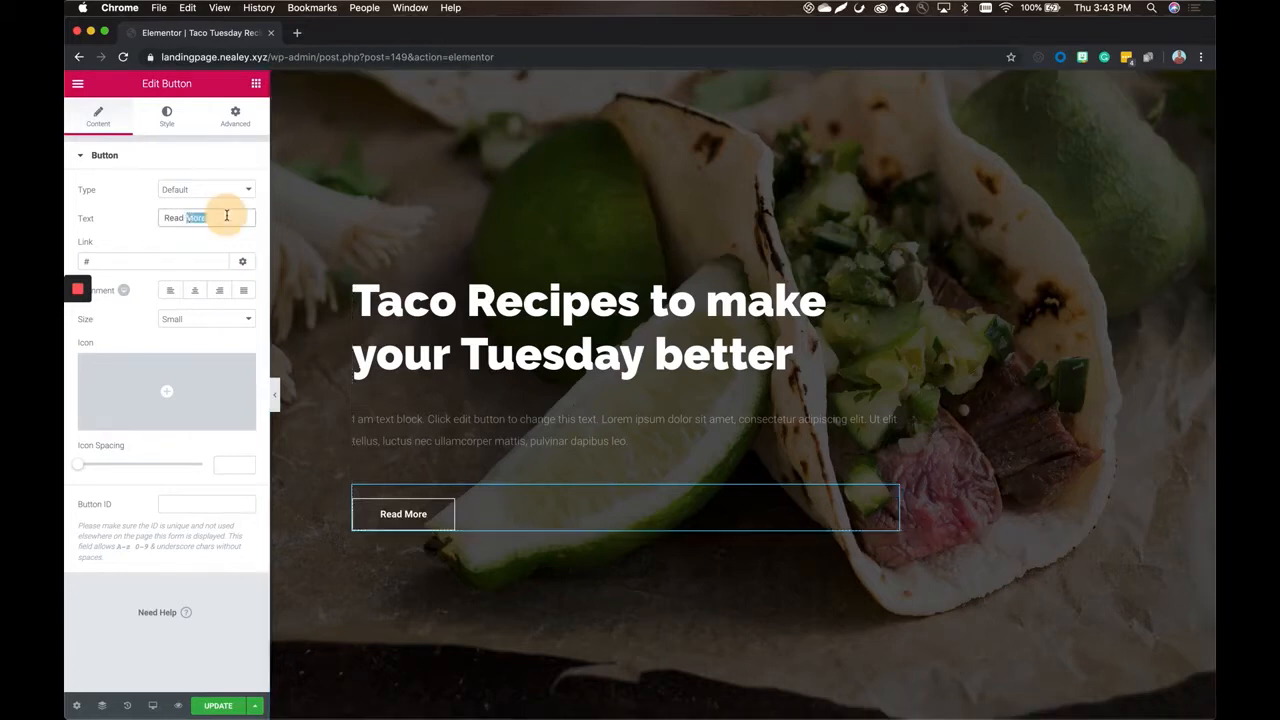
type("Downloa")
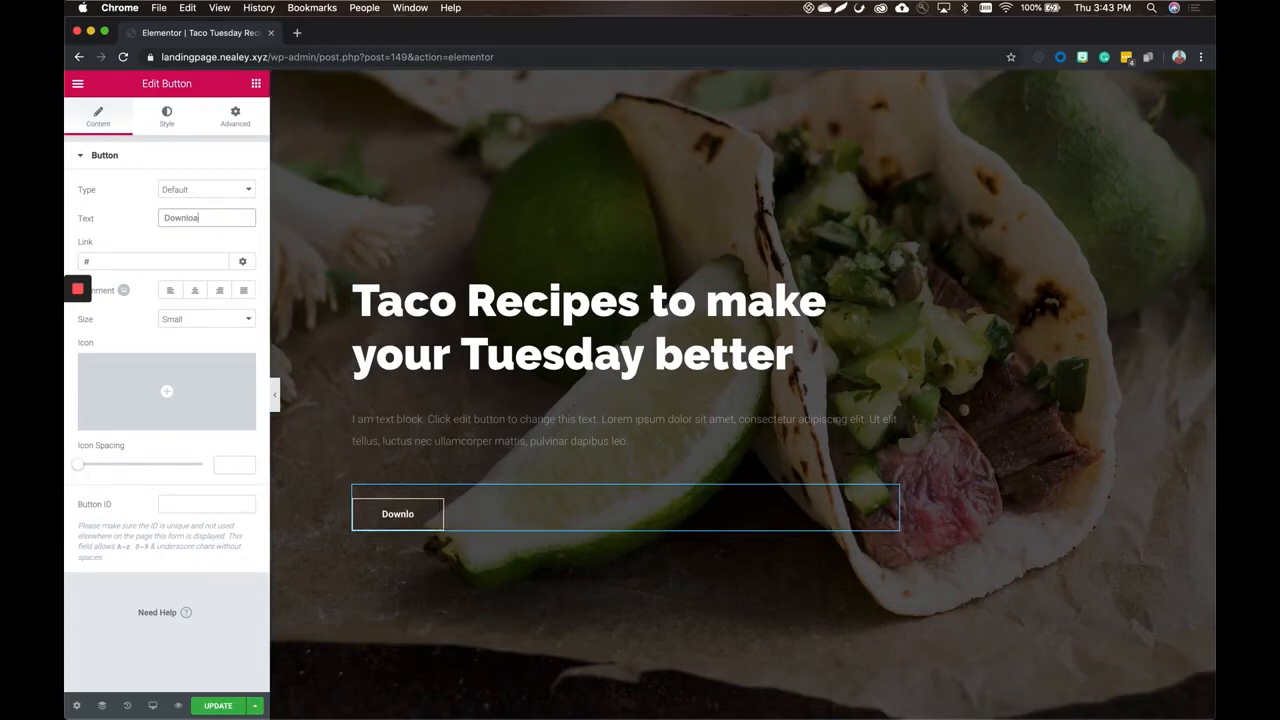
type("d The bookm")
key("BackSpace")
key("BackSpace")
key("BackSpace")
key("BackSpace")
key("BackSpace")
type("Book")
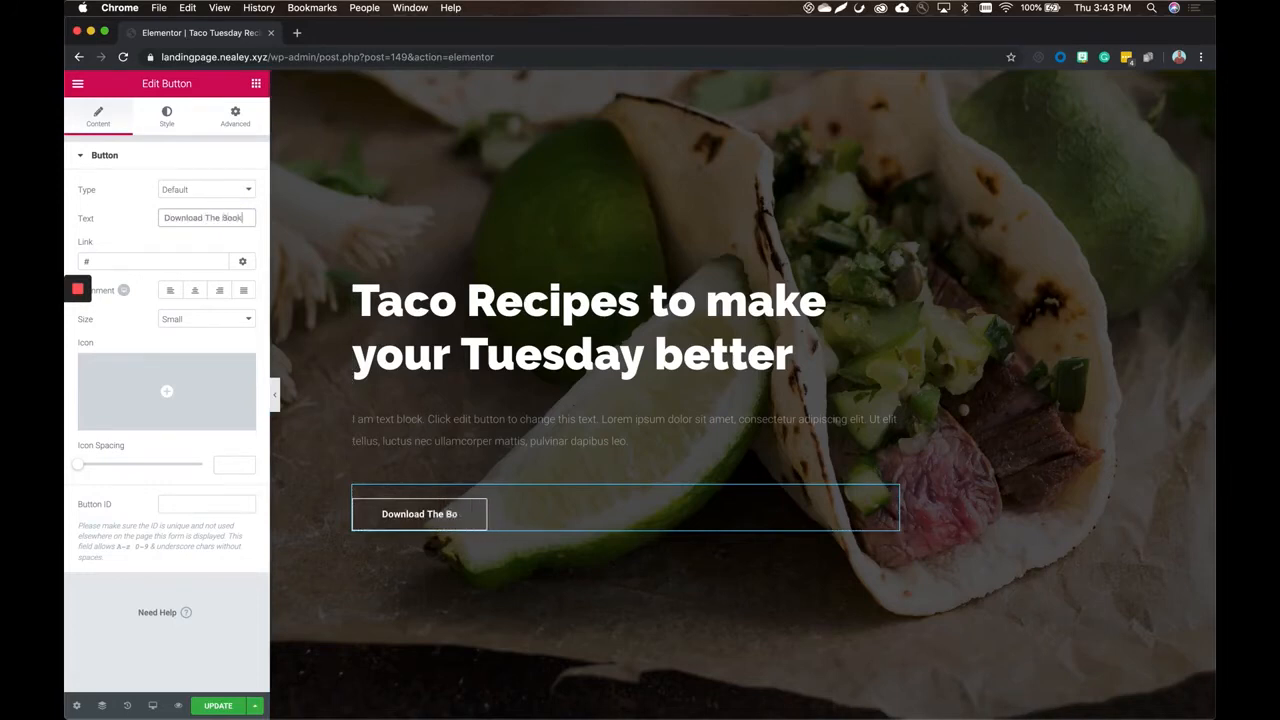
type(" Now")
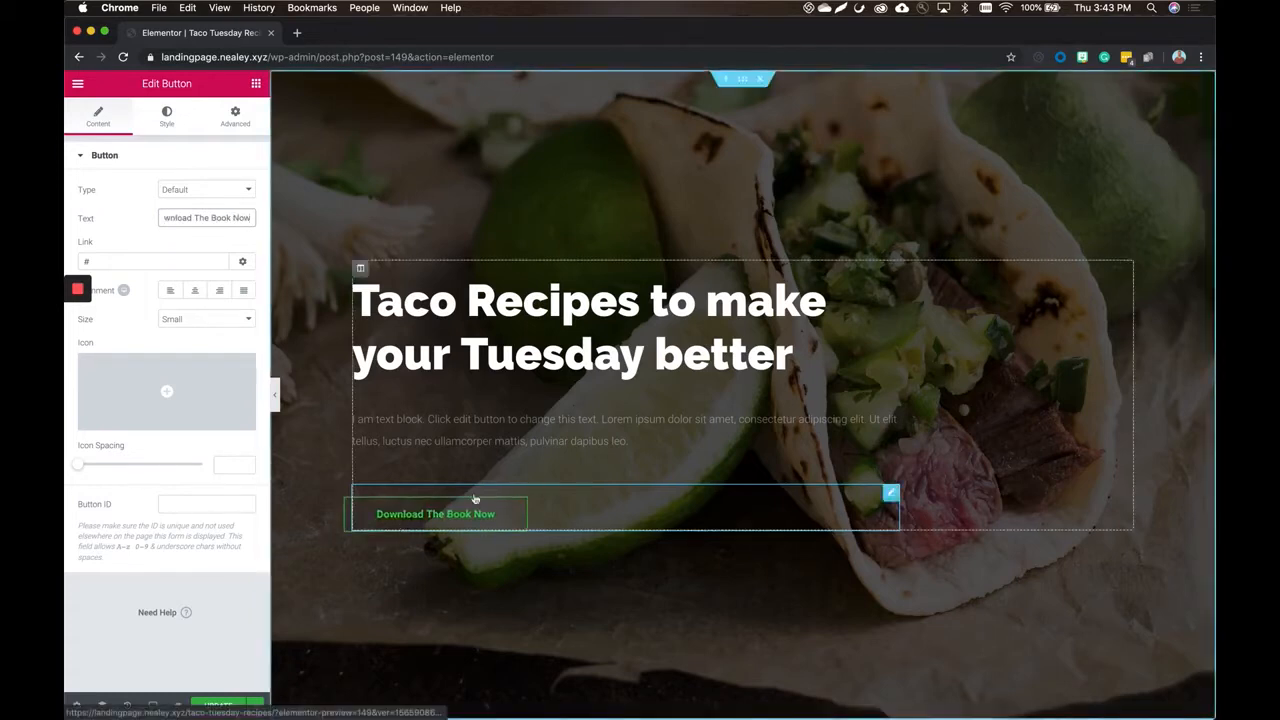
- Give the hero button a fully opaque dark green background in its normal state
left_click(184, 123)
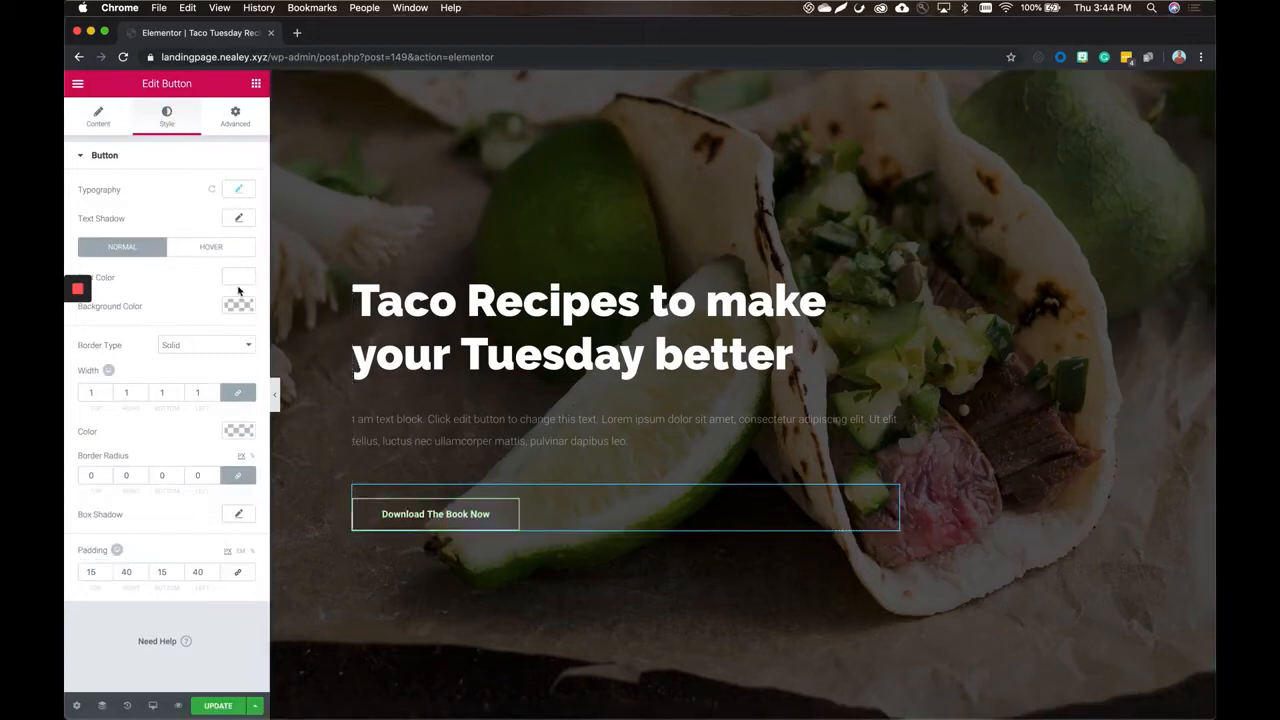
left_click(239, 304)
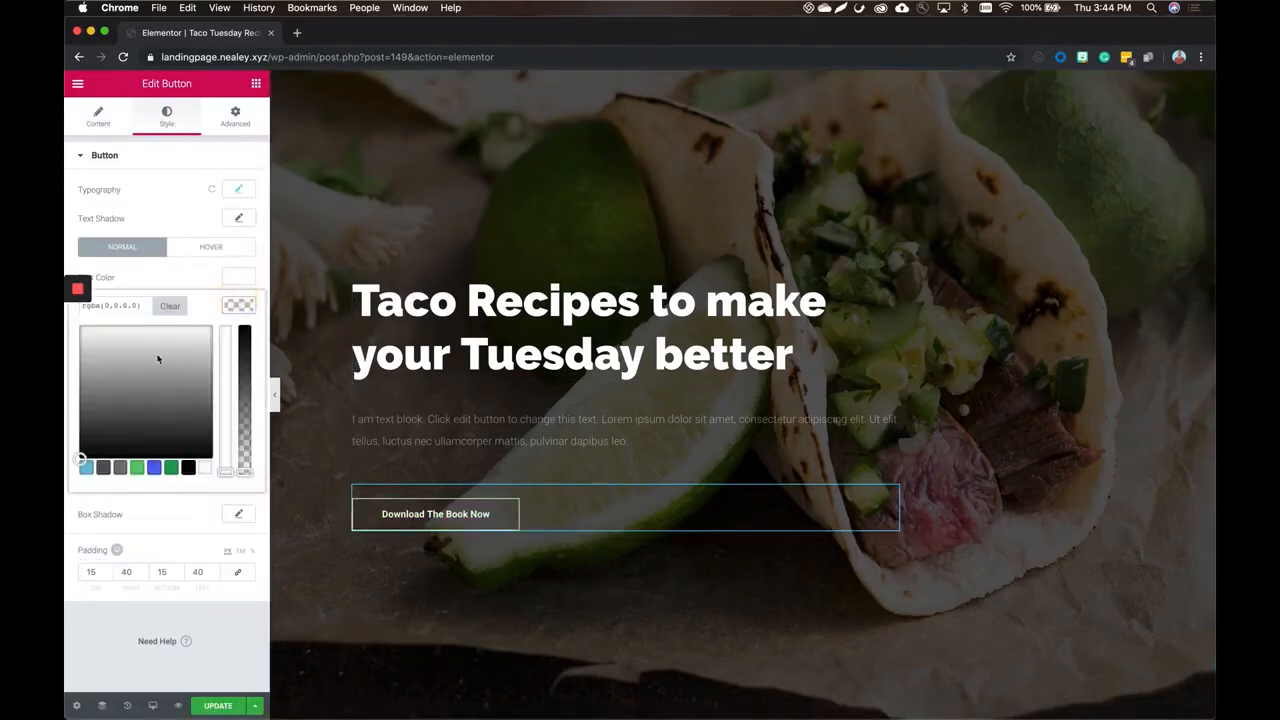
mouse_move(81, 332)
left_click(171, 468)
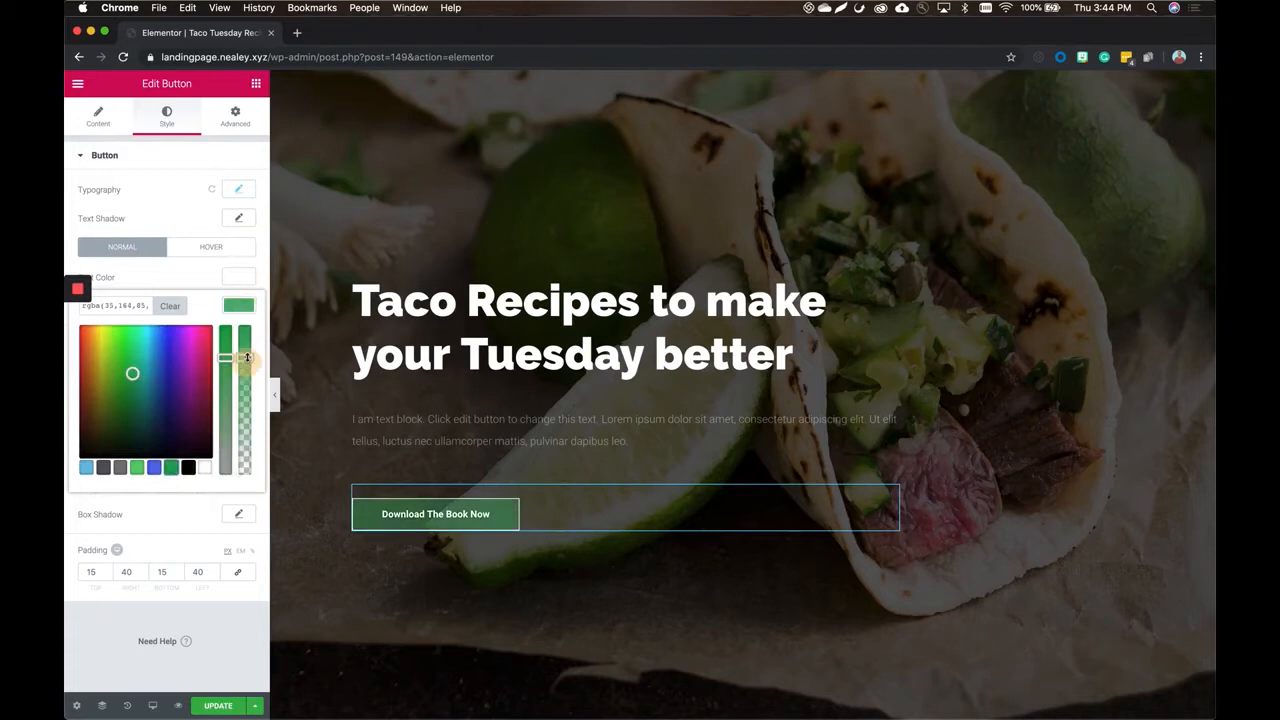
left_click(240, 302)
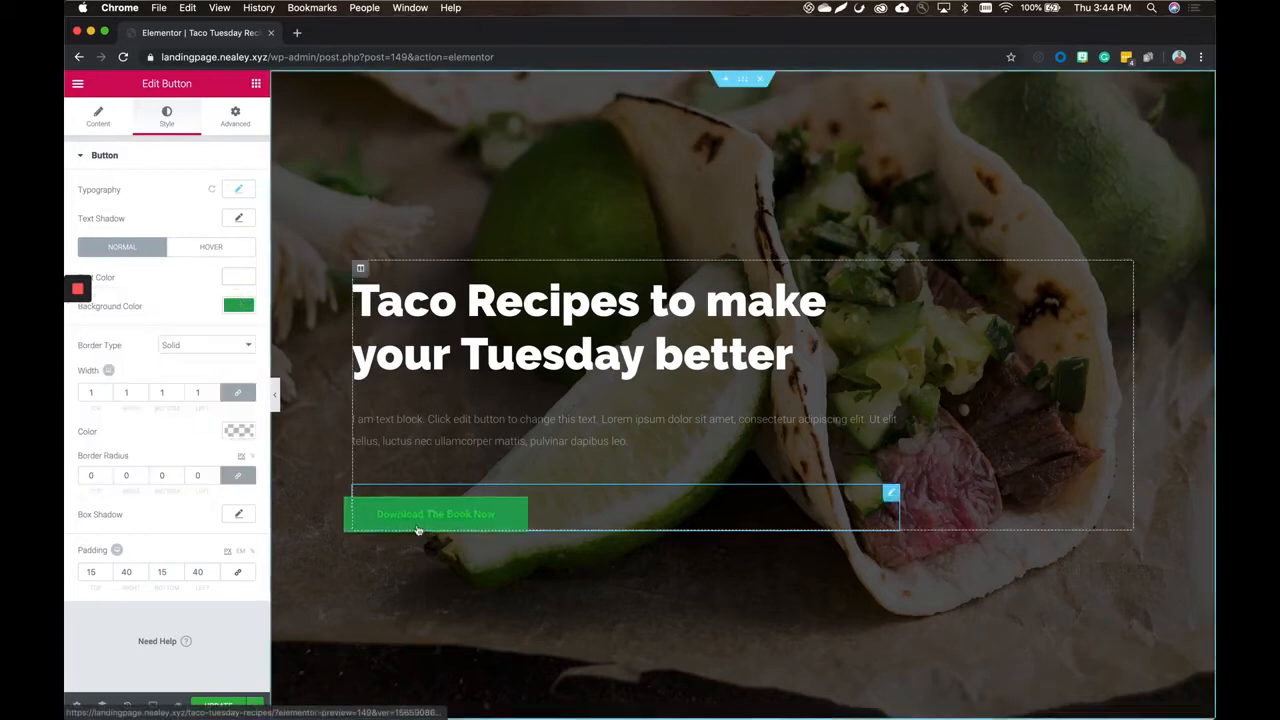
- Set the hero button's text color in the hover state to white
left_click(237, 248)
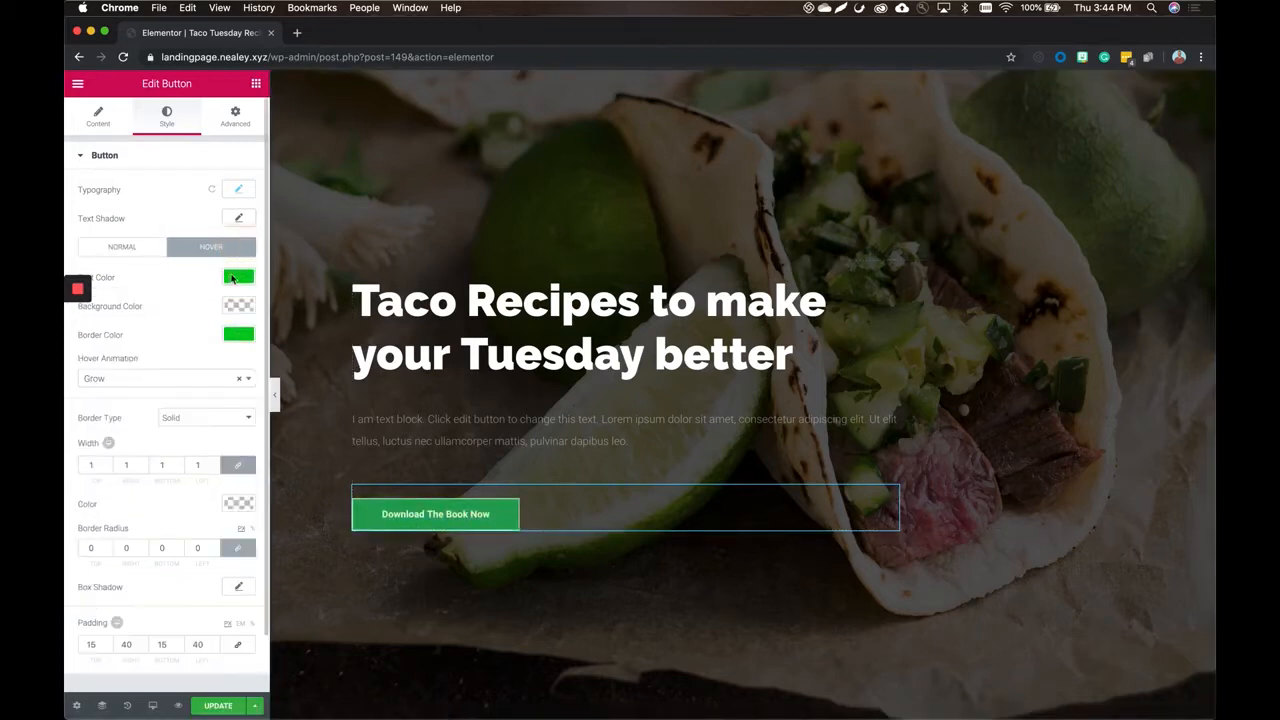
left_click(238, 277)
left_click(204, 438)
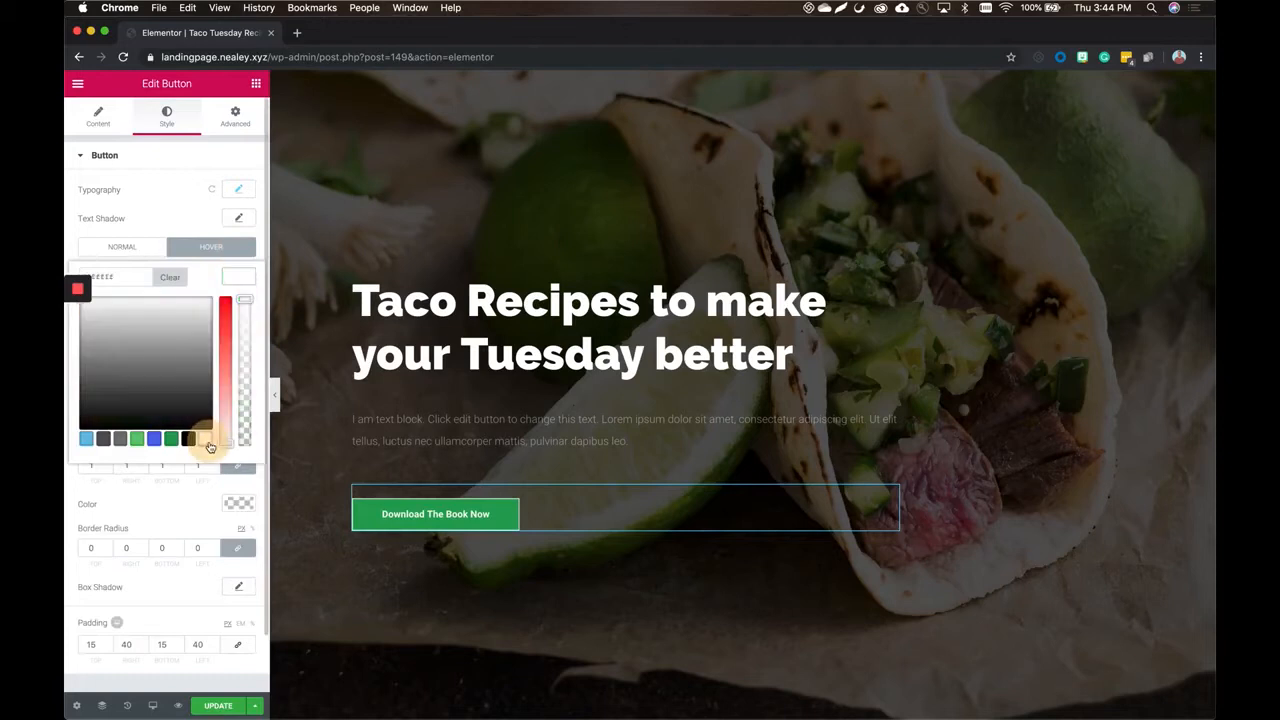
left_click(244, 279)
- Change the hero button's hover animation to Grow Rotate
left_click(152, 380)
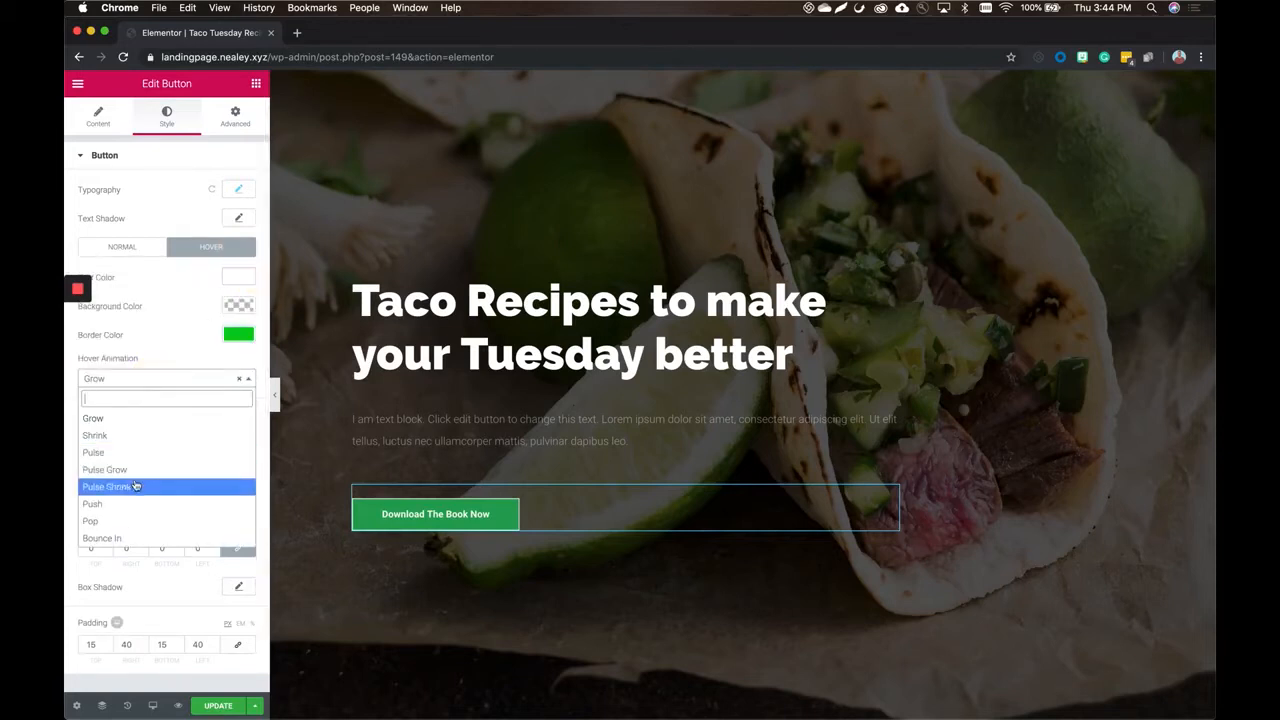
scroll(141, 520, "down", 2)
scroll(141, 519, "down", 2)
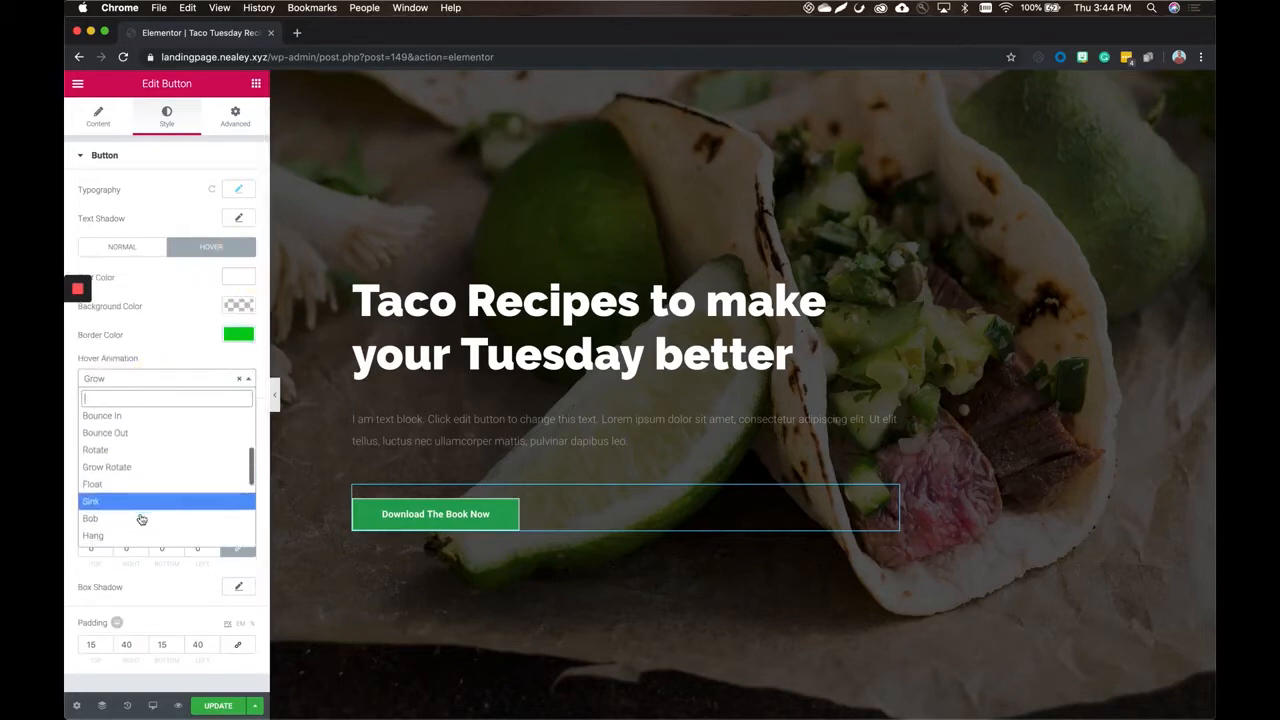
left_click(150, 464)
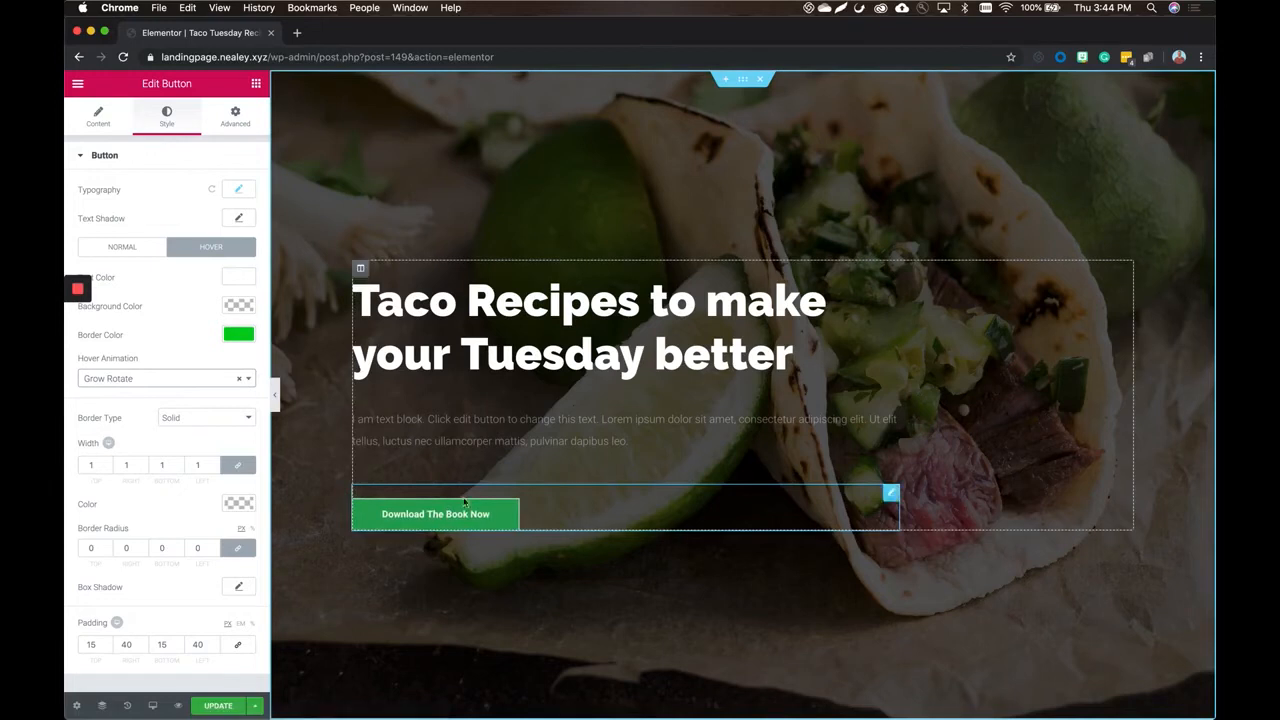
- Review the sections below the hero at full width, from the taco recipe introduction through the features and testimonials to the subscribe form
scroll(556, 523, "down", 1)
scroll(556, 523, "down", 3)
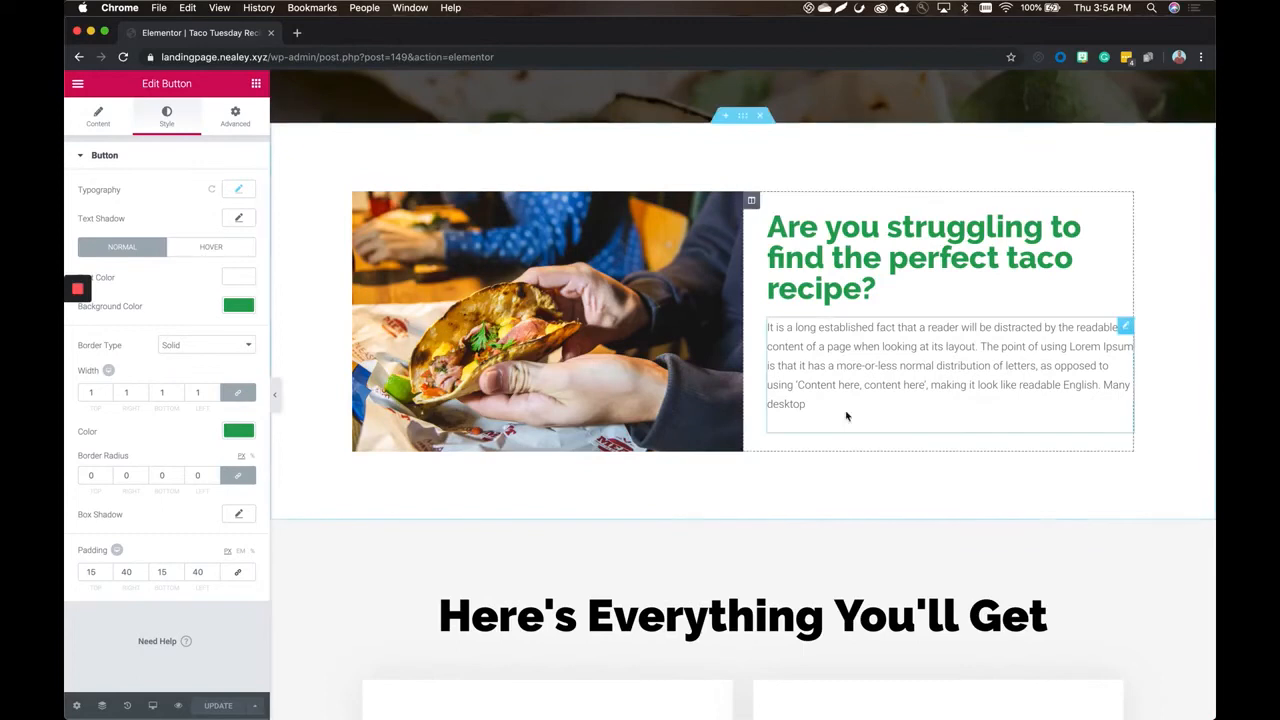
scroll(846, 416, "down", 2)
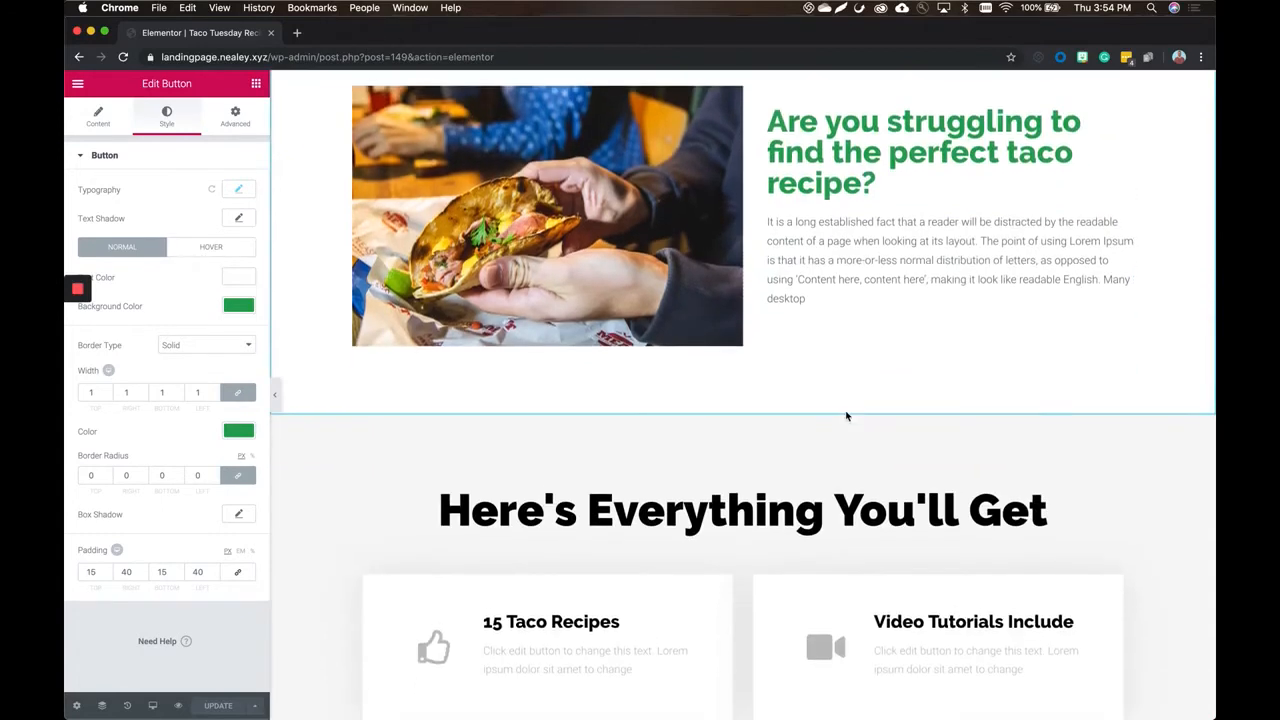
scroll(846, 416, "down", 5)
scroll(846, 416, "down", 3)
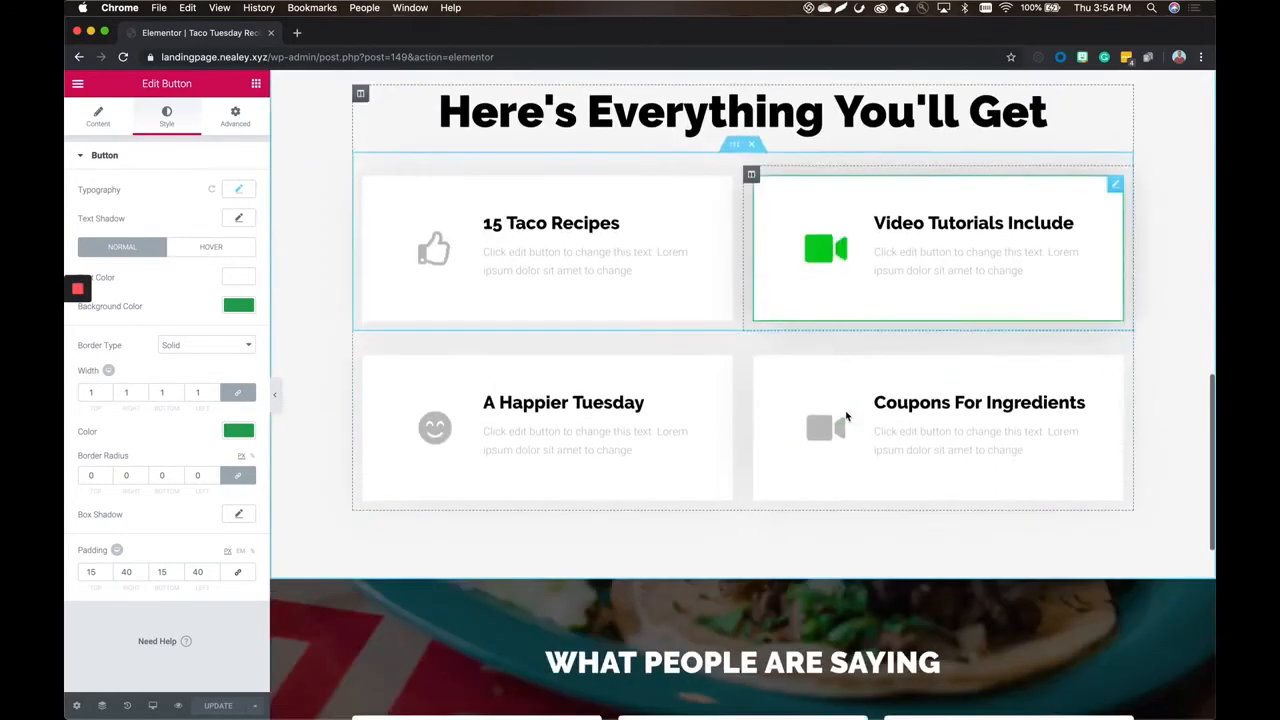
left_click(276, 400)
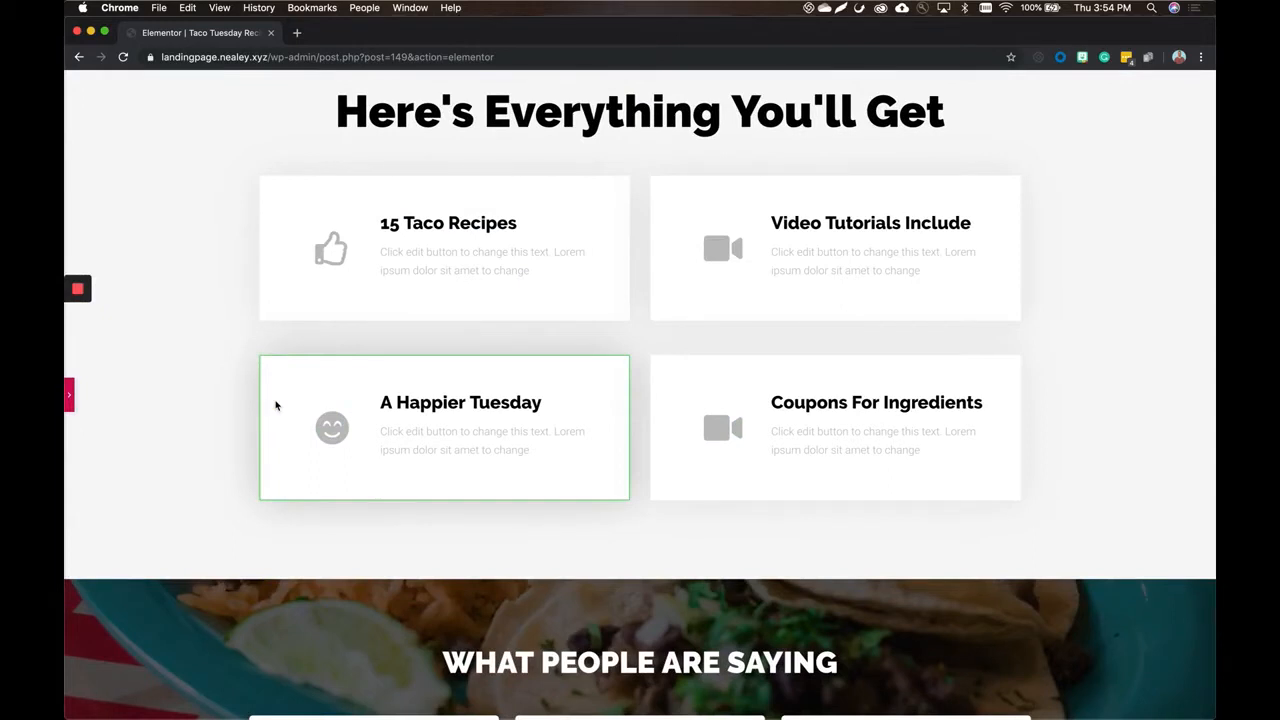
scroll(276, 405, "down", 5)
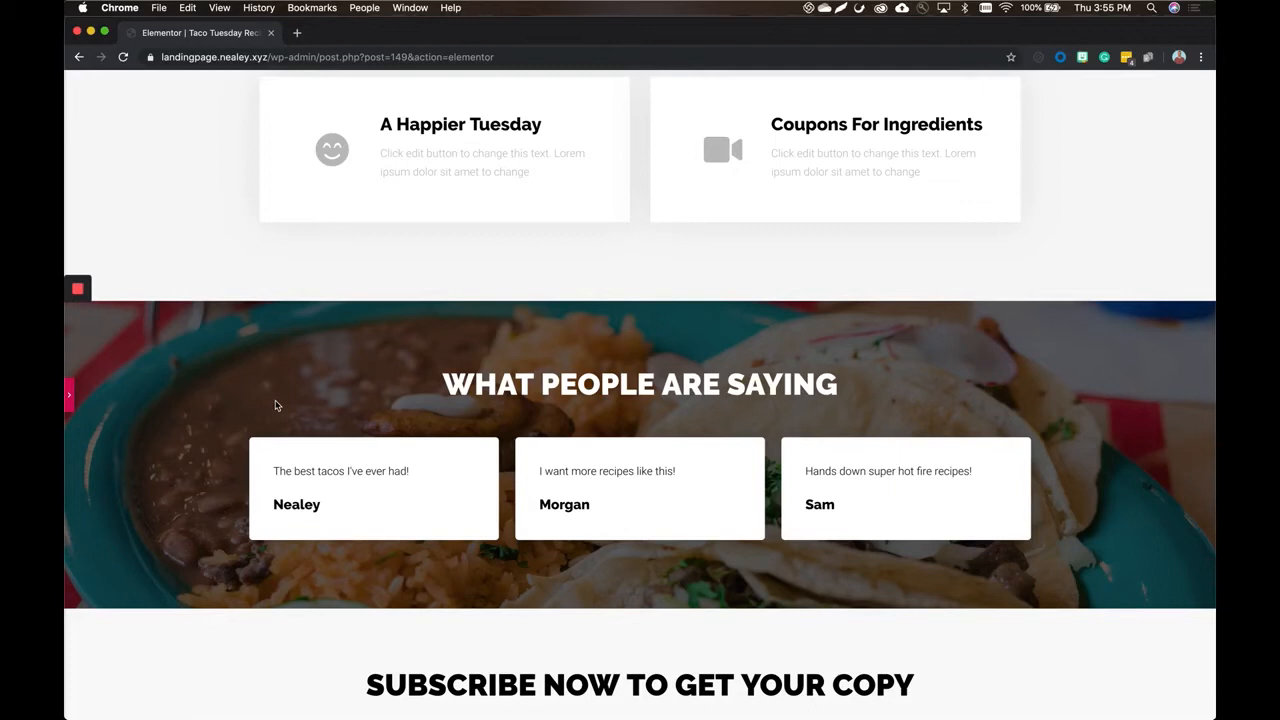
scroll(283, 441, "down", 3)
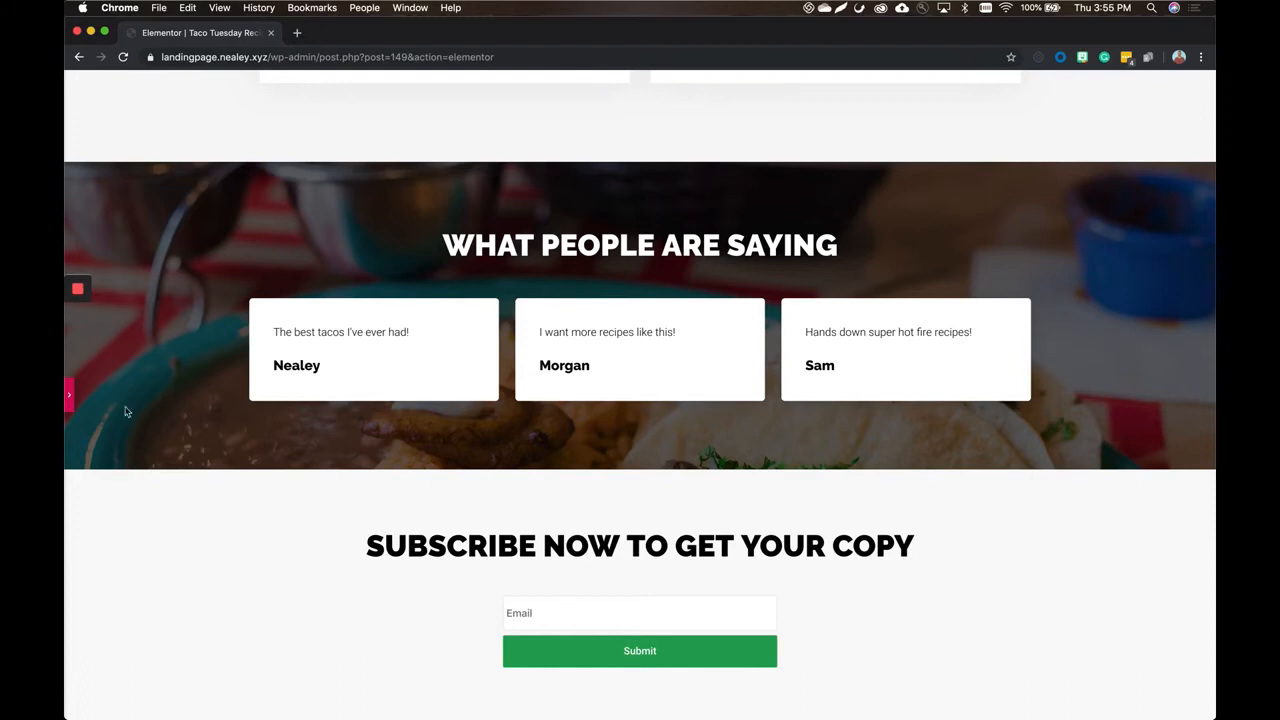
- Bring back the editing controls and set the hero button's link to "#cta"
left_click(69, 396)
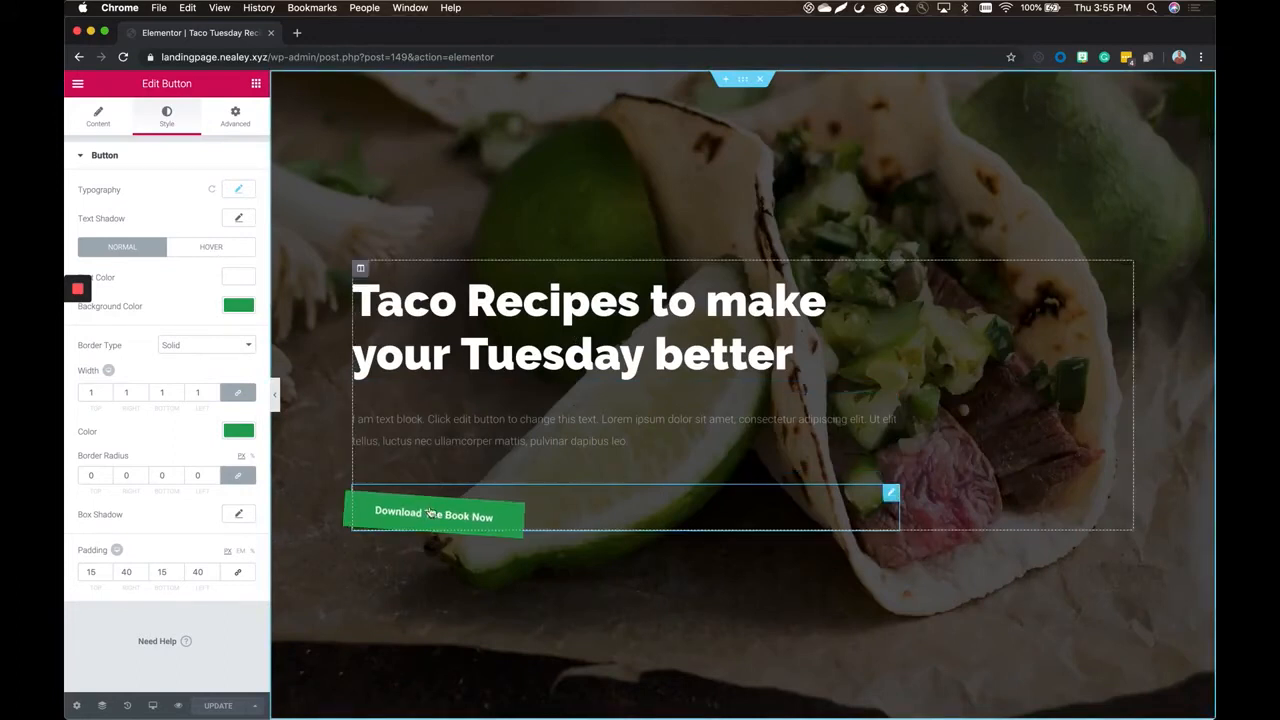
left_click(101, 117)
left_click(171, 261)
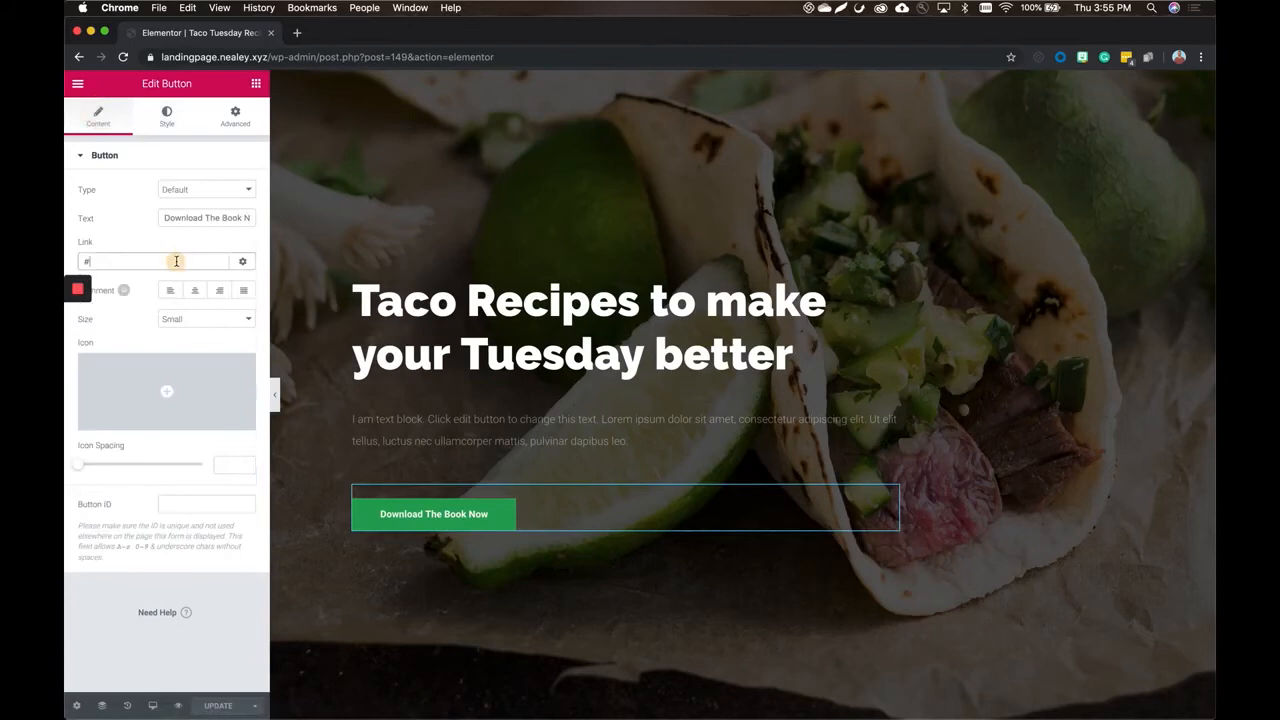
type("#cta")
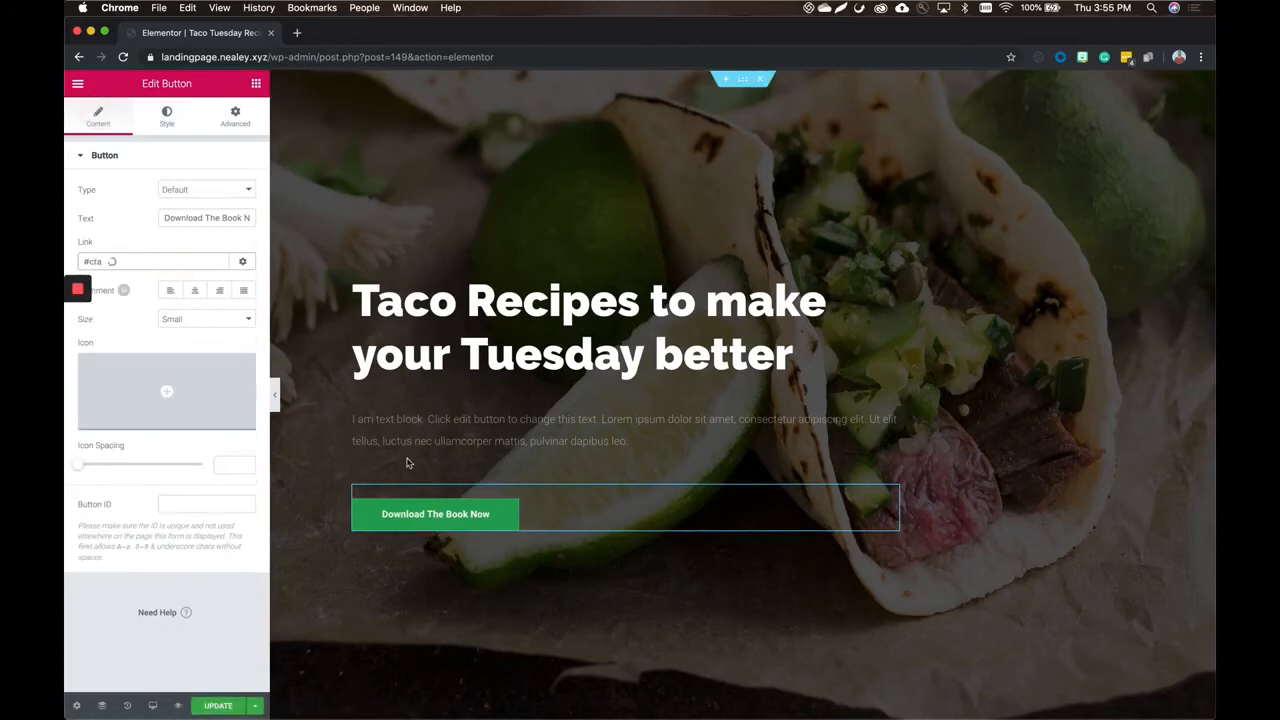
- Assign the CSS ID "cta" to the "Subscribe Now To Get Your Copy" section
scroll(707, 342, "down", 15)
left_click(742, 271)
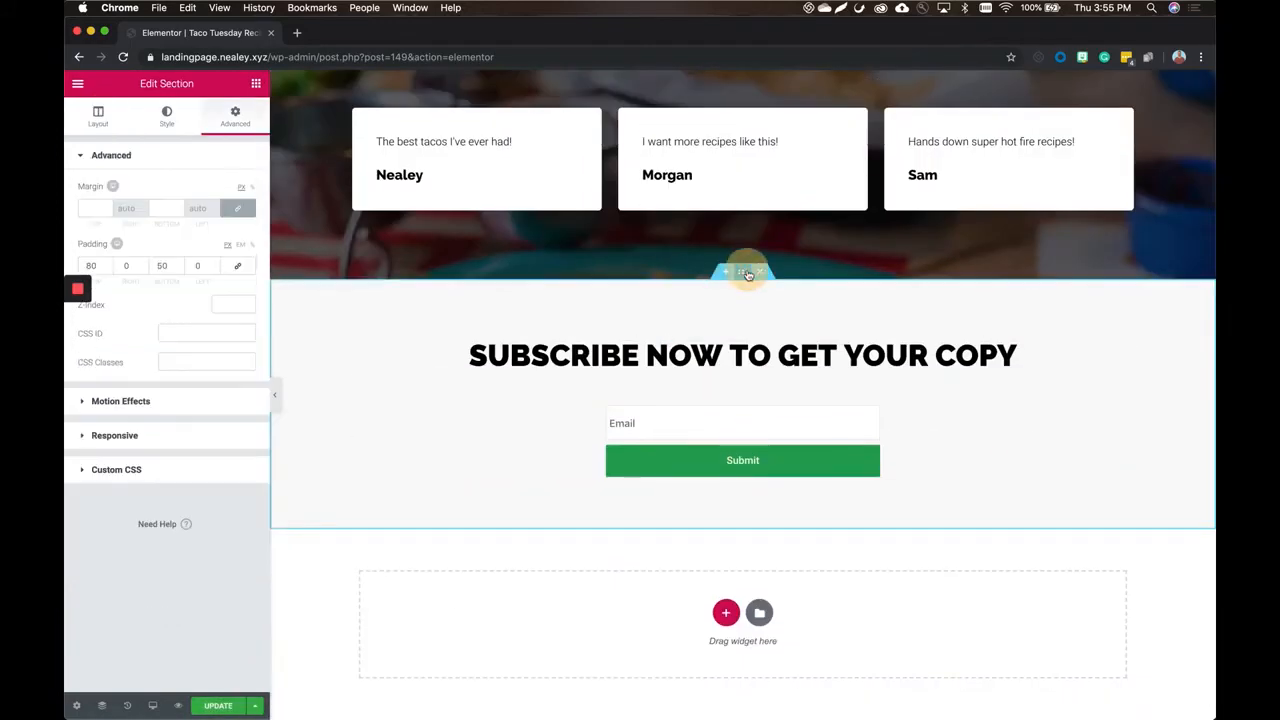
left_click(207, 331)
type("cta")
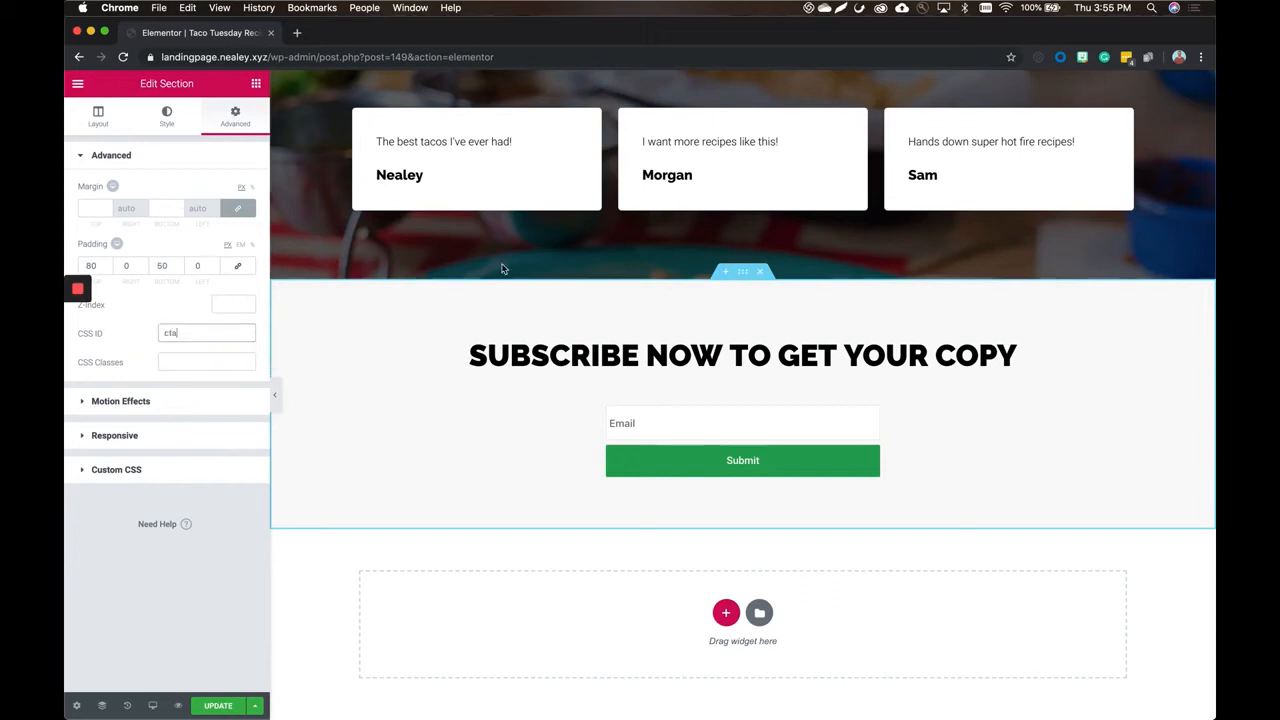
- Preview the page at full width from the hero down to the subscribe form and return to the hero
scroll(503, 268, "up", 15)
left_click(275, 394)
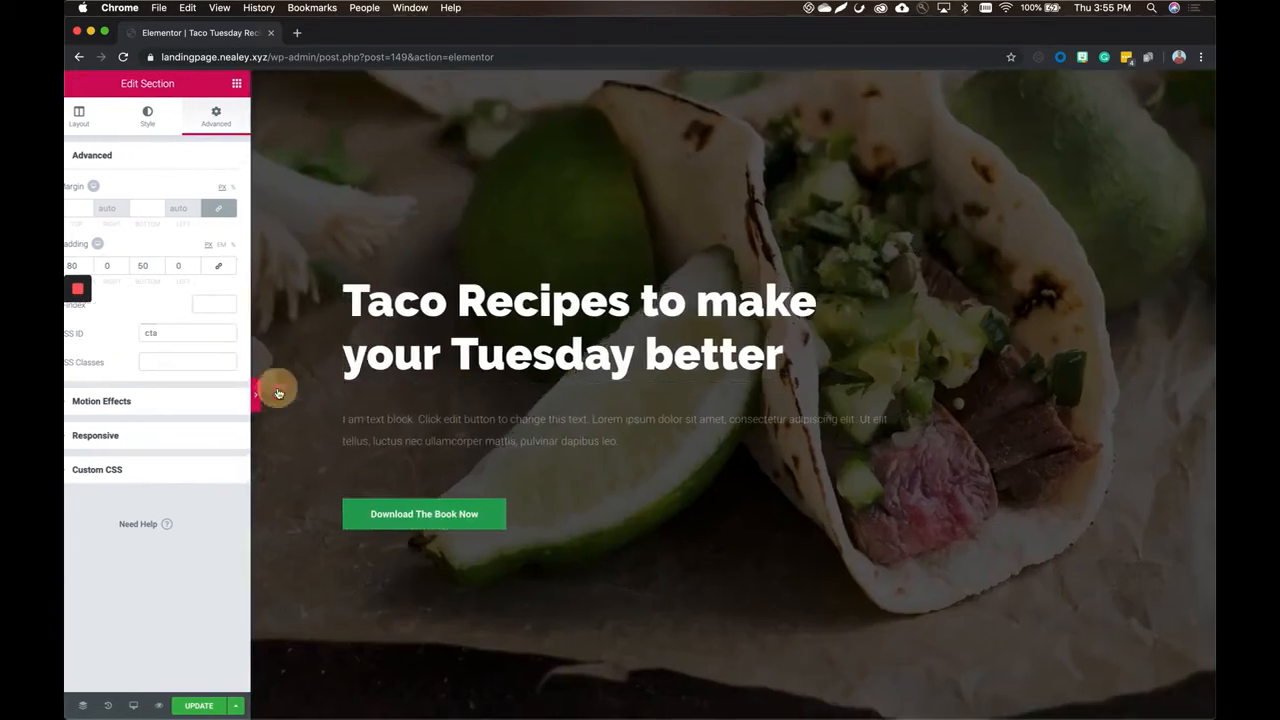
scroll(320, 505, "down", 5)
scroll(311, 525, "down", 10)
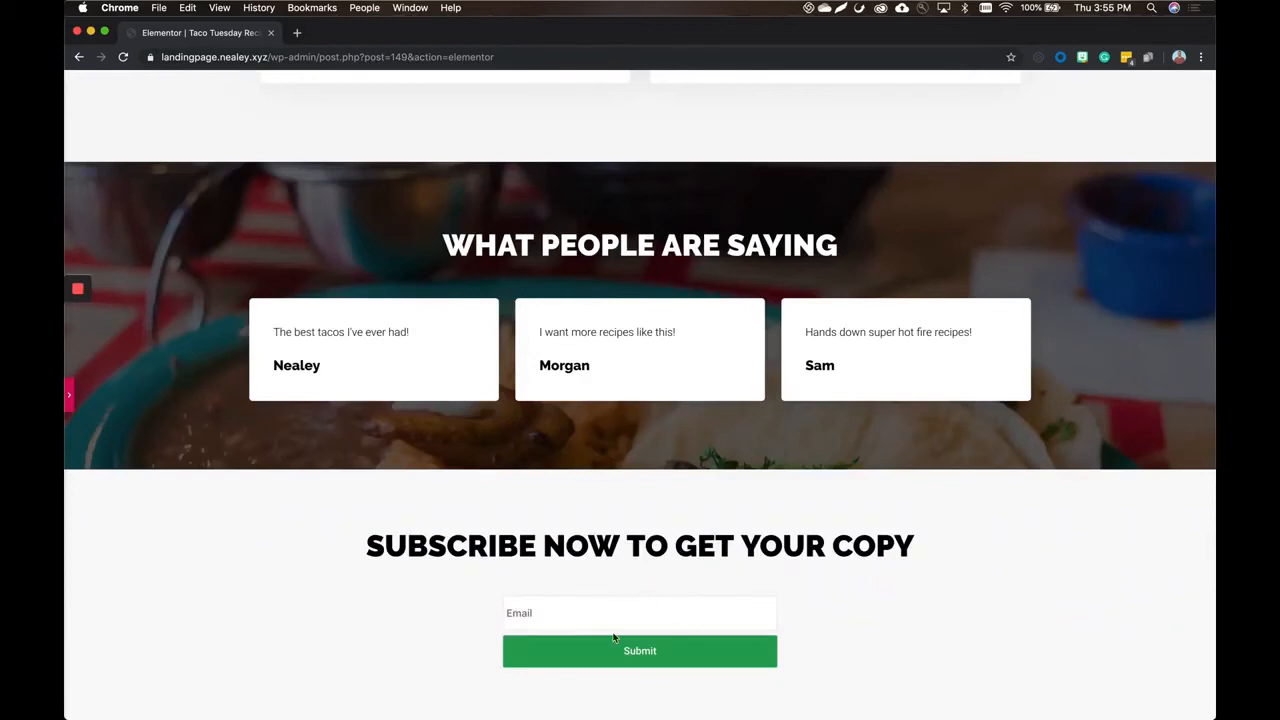
scroll(614, 637, "up", 15)
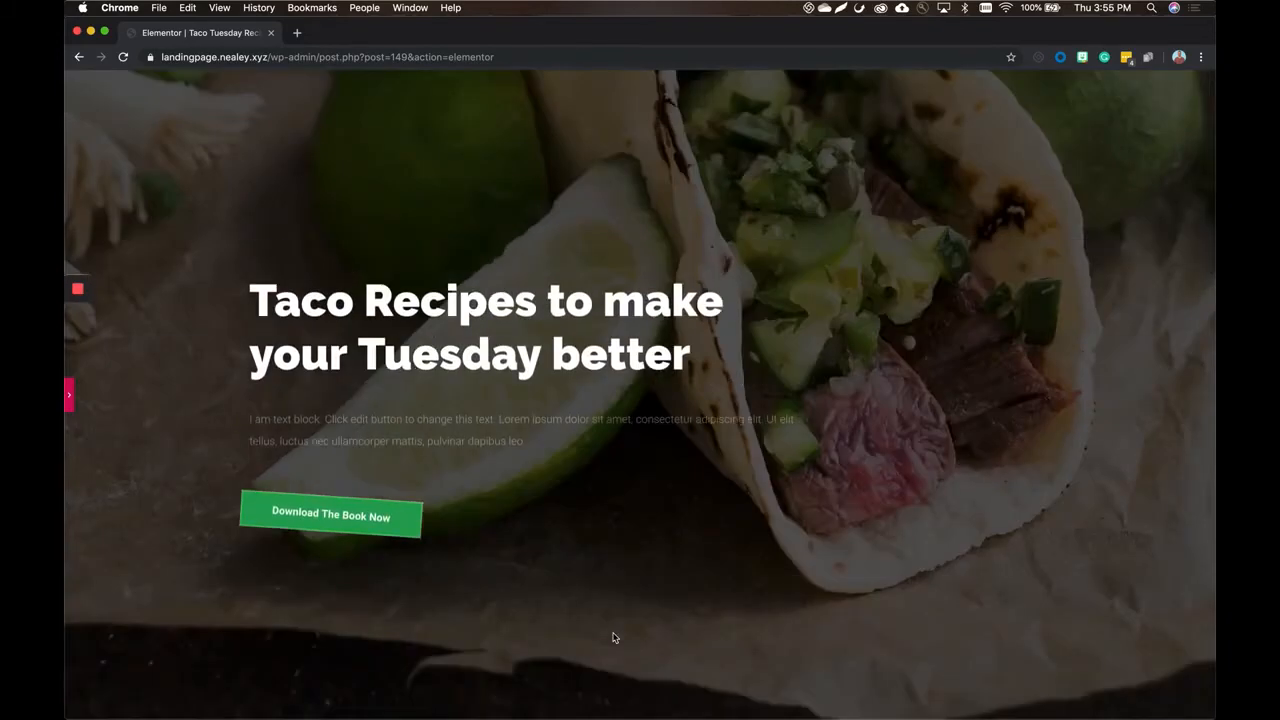